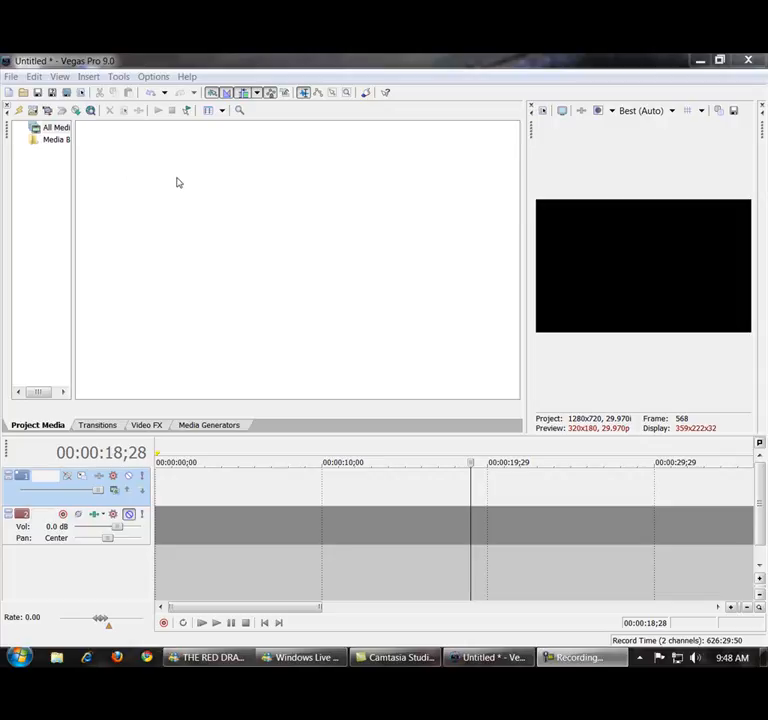
Import the CODMW2 video from the Flashpoint folder into the project media.
left_click(11, 78)
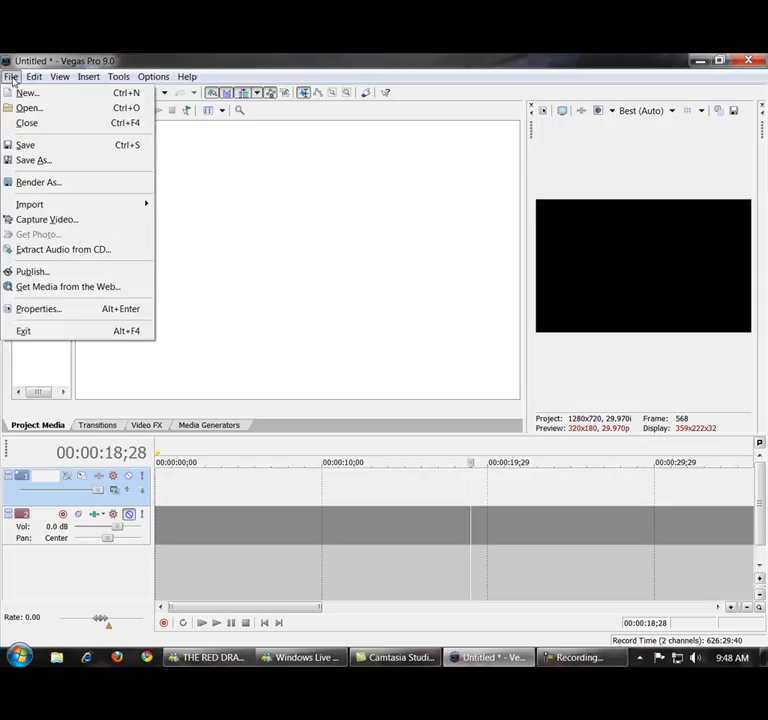
mouse_move(30, 206)
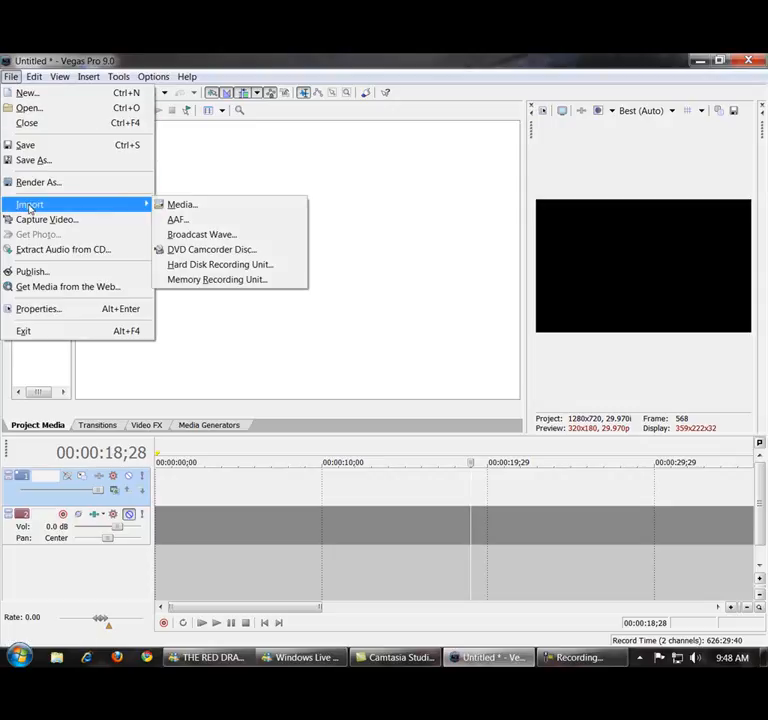
left_click(190, 207)
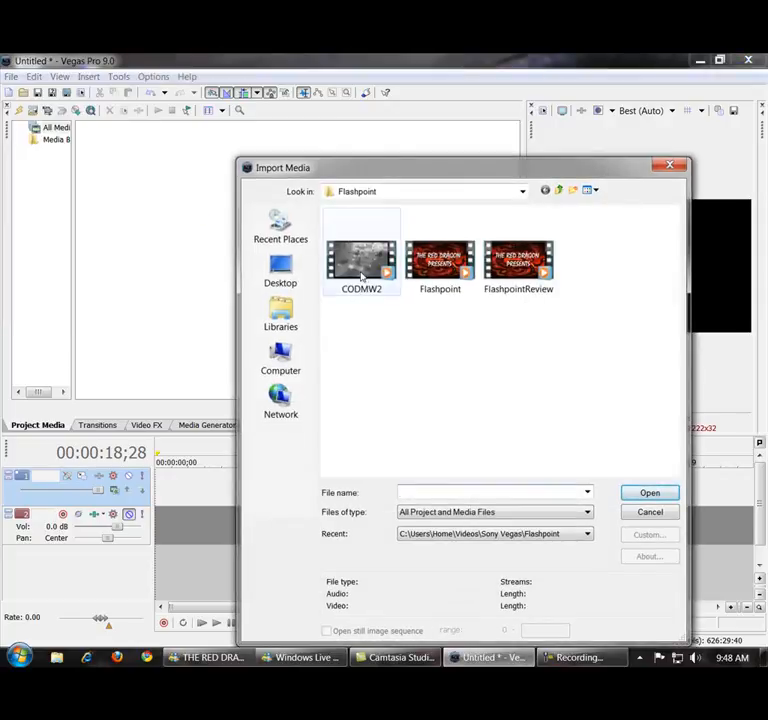
left_click(361, 272)
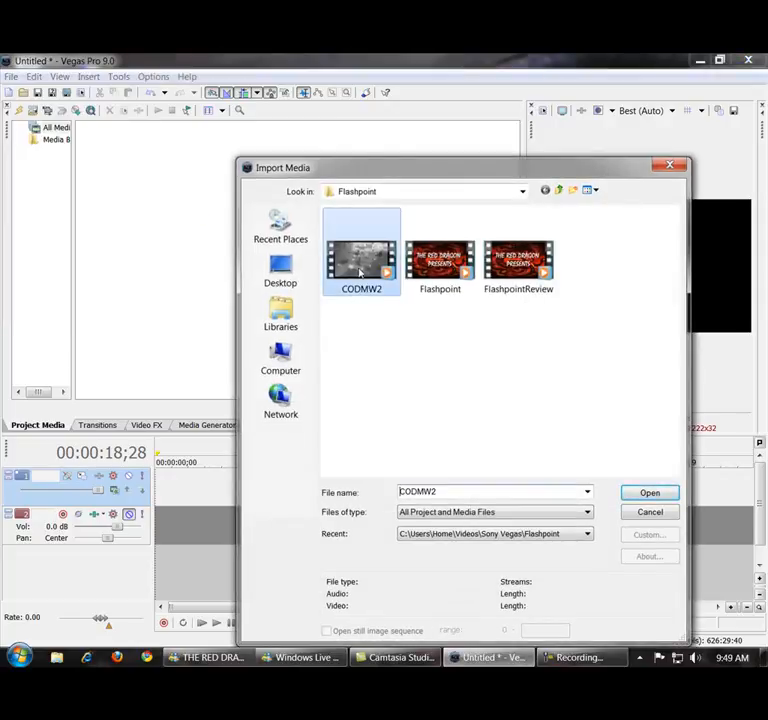
double_click(361, 272)
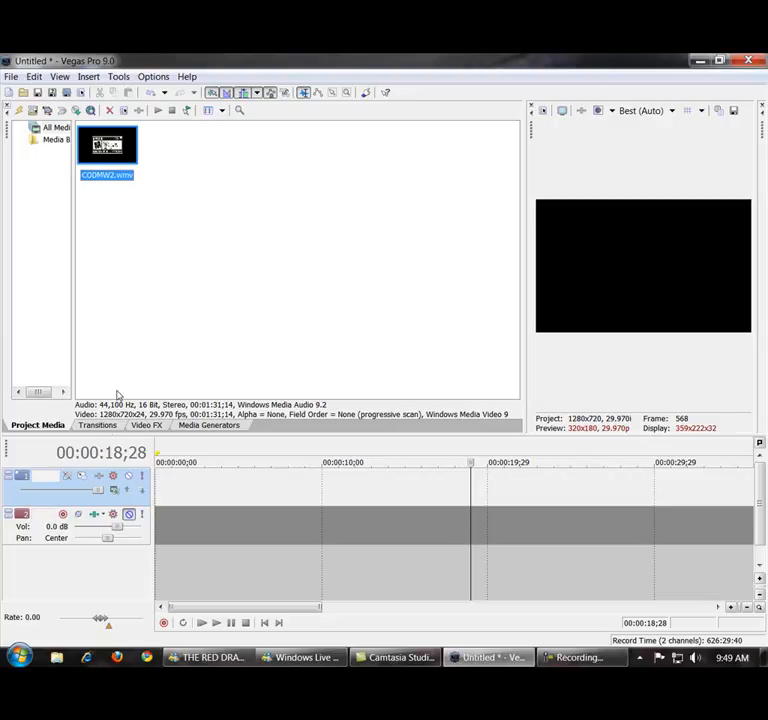
Examine the available transition presets, including Page Loop, Linear Wipe and Gradient Wipe.
left_click(93, 426)
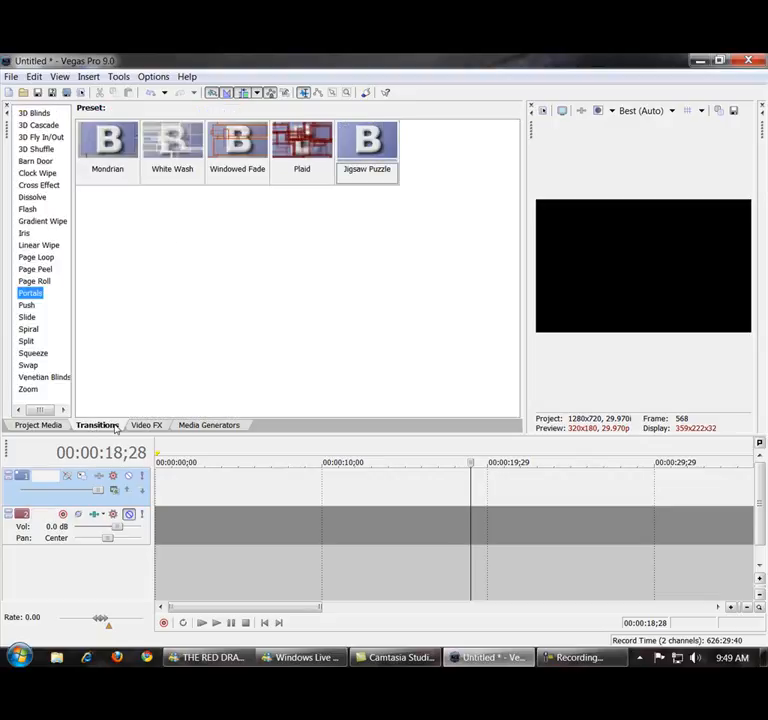
left_click(34, 256)
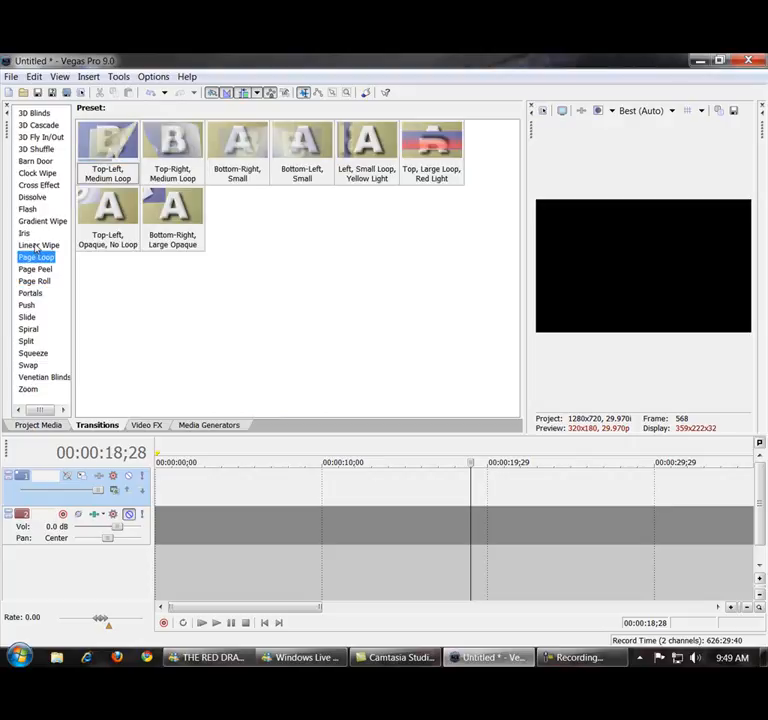
left_click(36, 245)
left_click(33, 221)
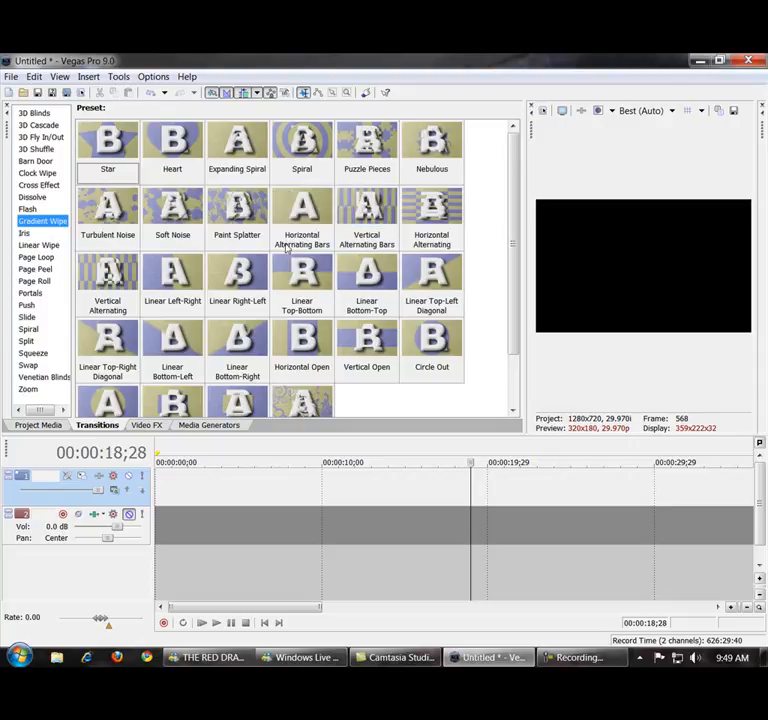
Examine the video effect presets, including Convolution Kernel, Color Curves, secondary Color Corrector, Glow, Gradient Map and Invert.
left_click(157, 426)
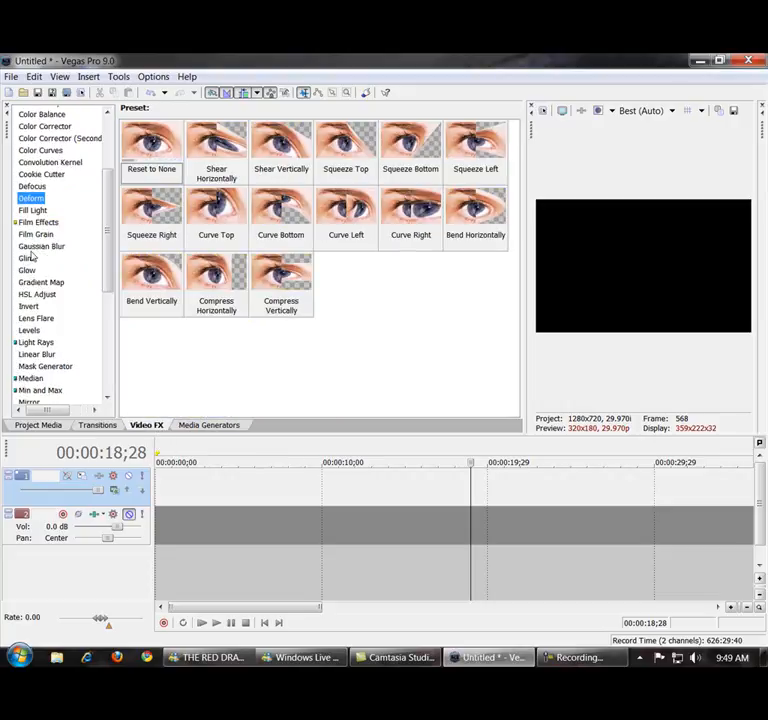
left_click(45, 163)
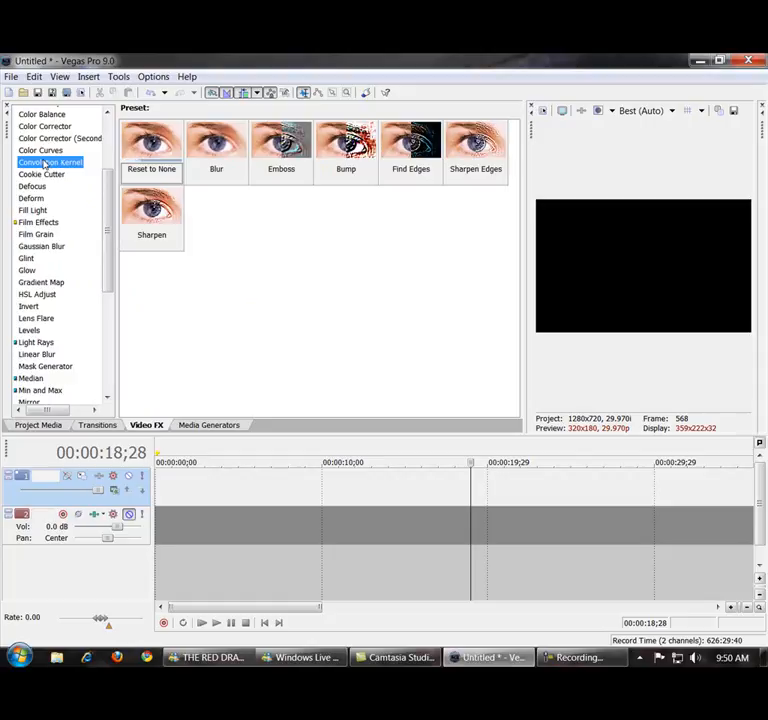
left_click(44, 150)
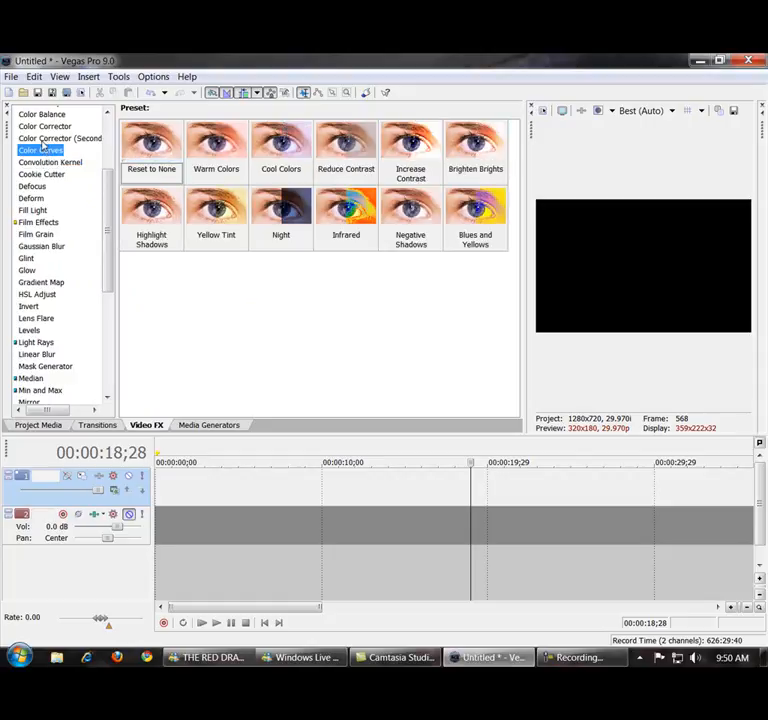
left_click(44, 139)
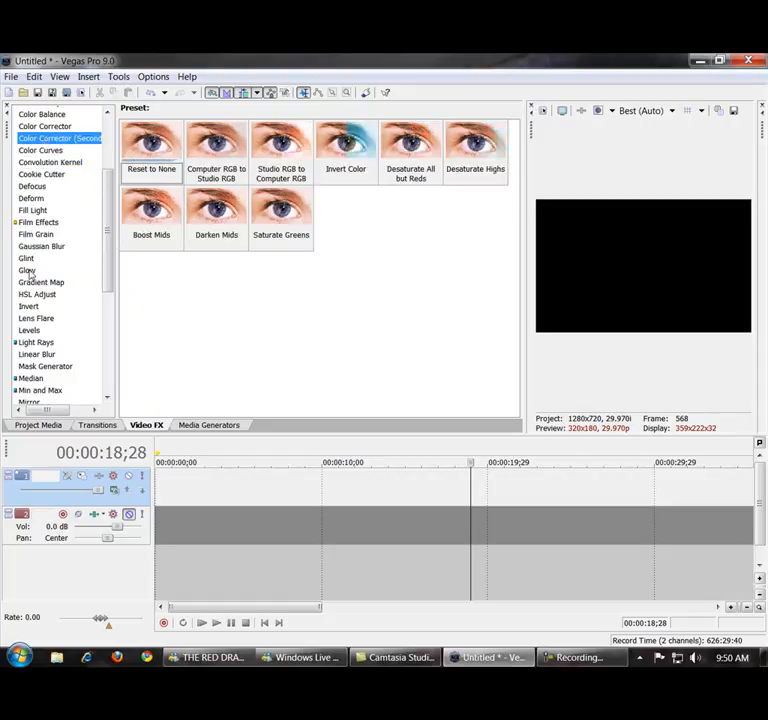
left_click(28, 270)
left_click(36, 283)
left_click(32, 306)
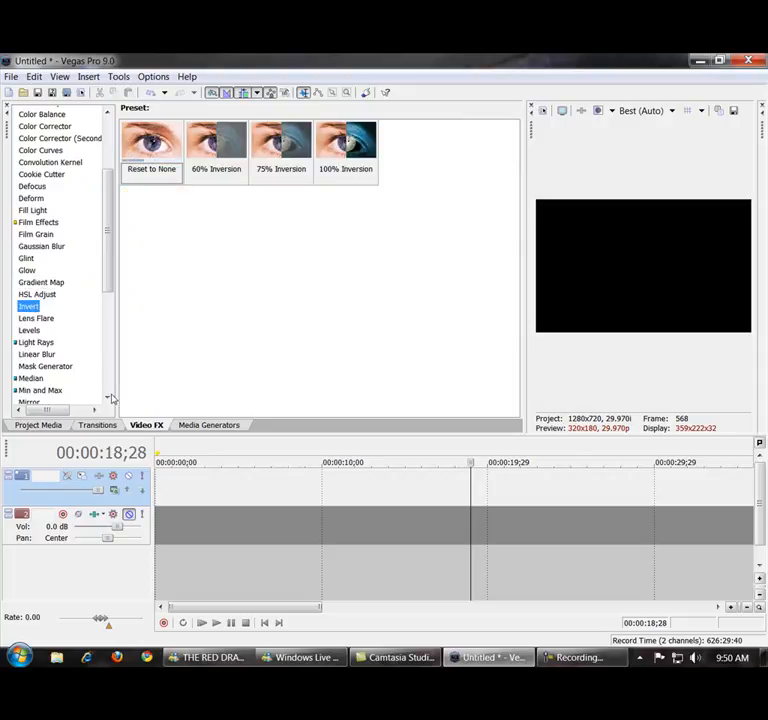
Examine the media generator presets for Checkerboard, Color Gradient, Credit Roll and Text.
left_click(205, 425)
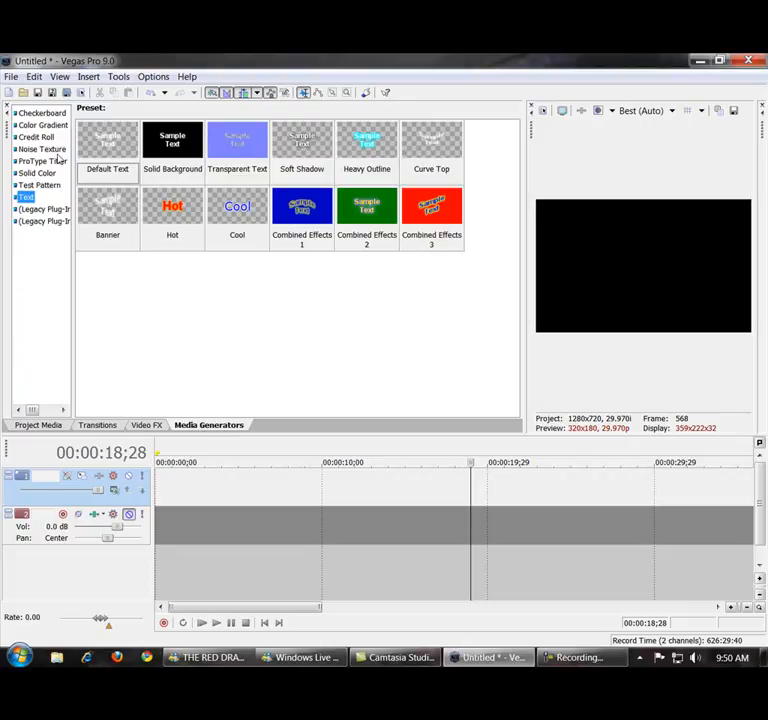
left_click(48, 114)
left_click(46, 126)
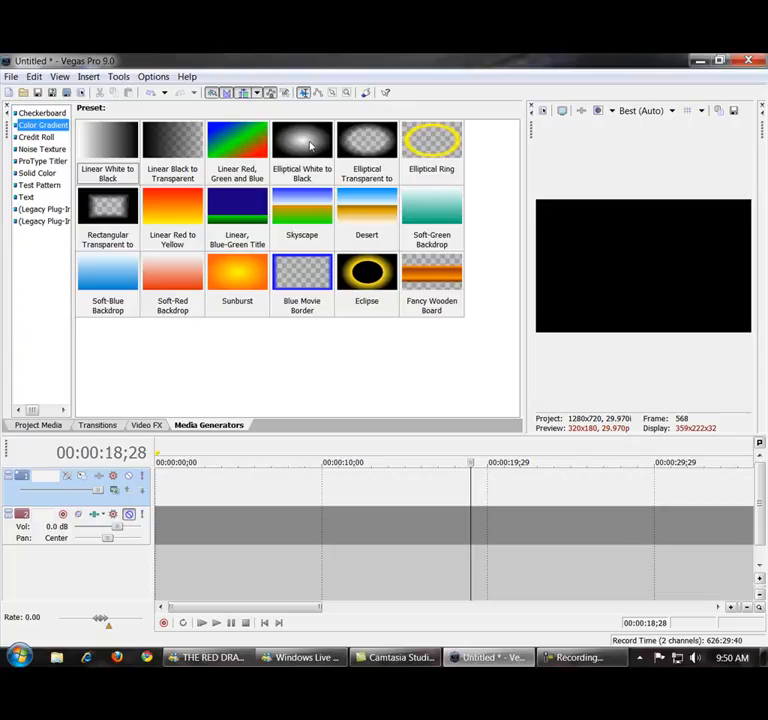
left_click(38, 137)
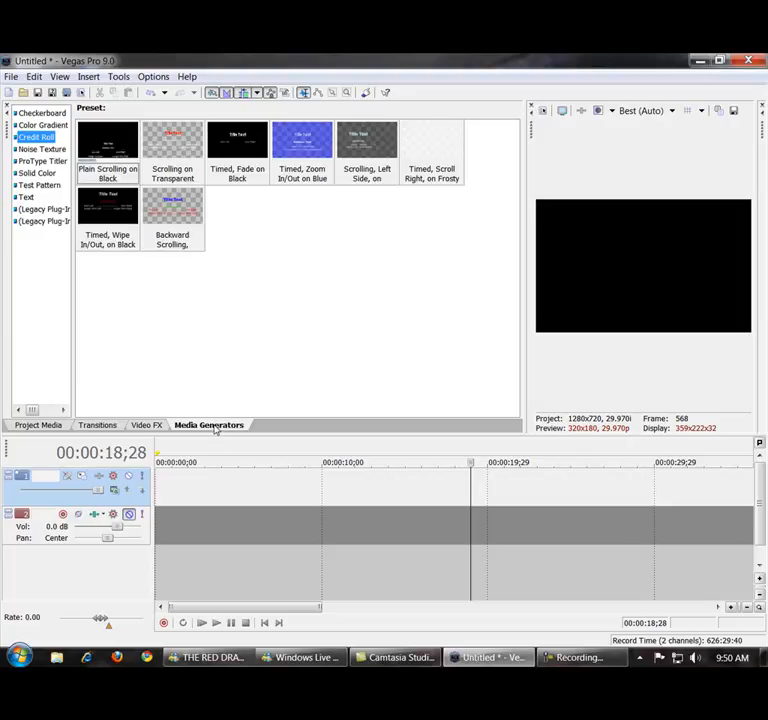
left_click(26, 197)
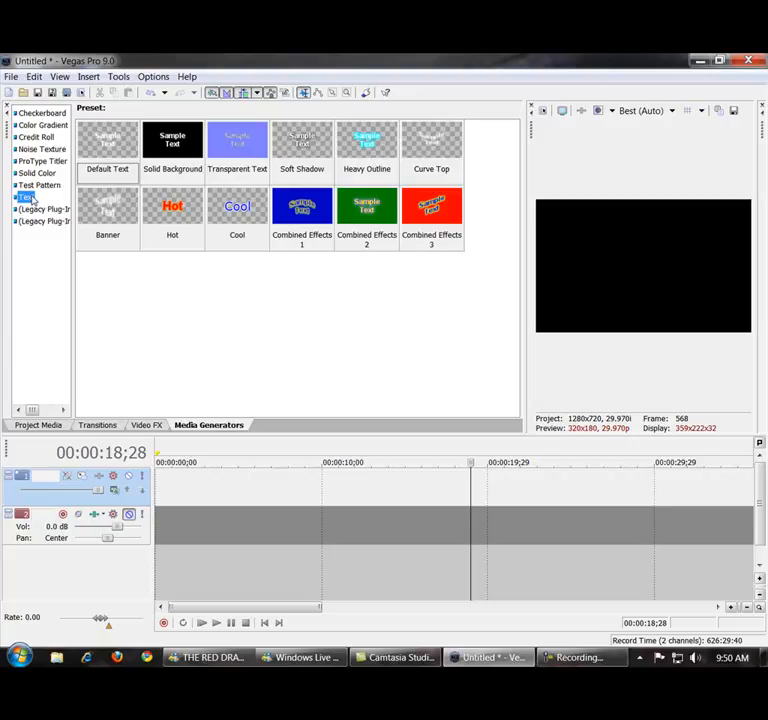
left_click(103, 148)
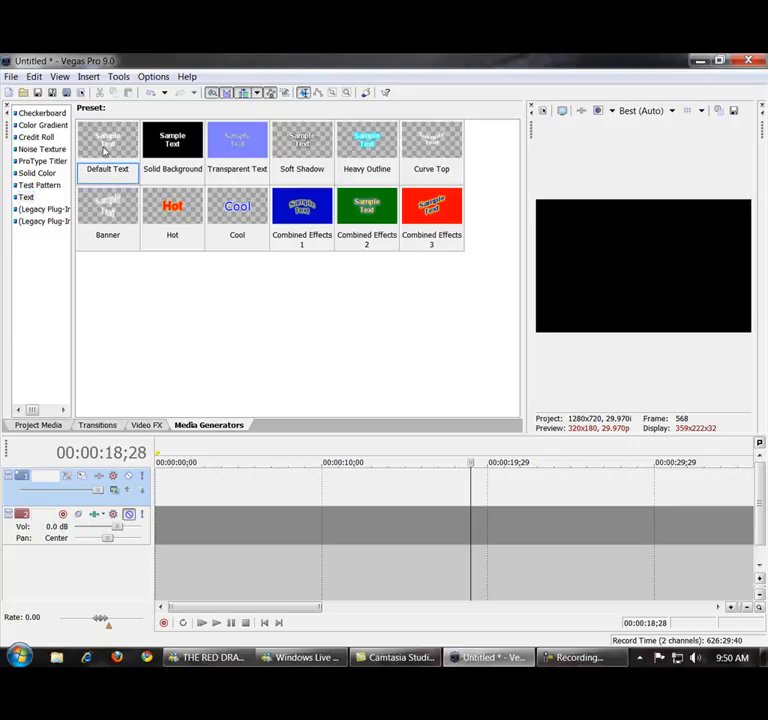
left_click(29, 198)
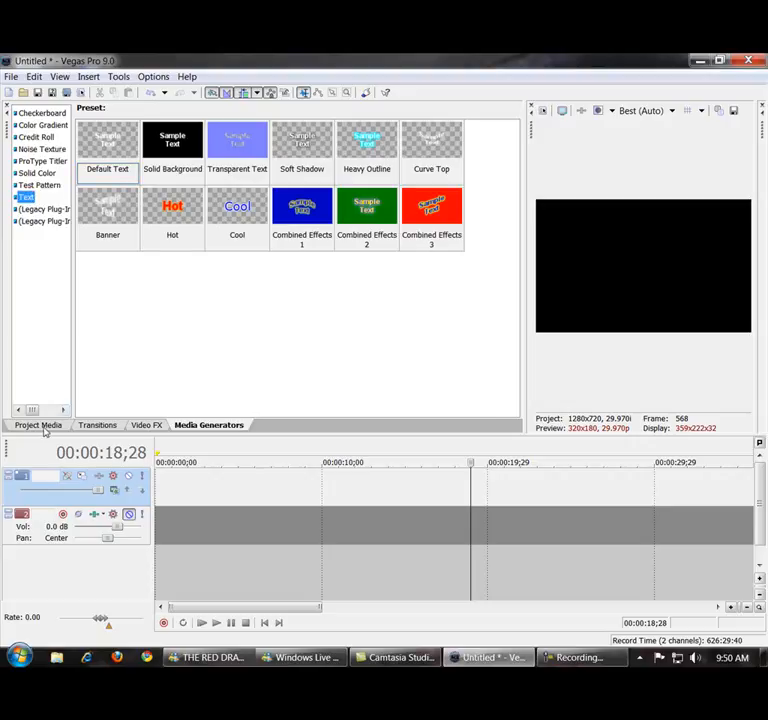
Place CODMW2.wmv from the project media at the start of the timeline, with its video and audio on the existing tracks.
left_click(40, 425)
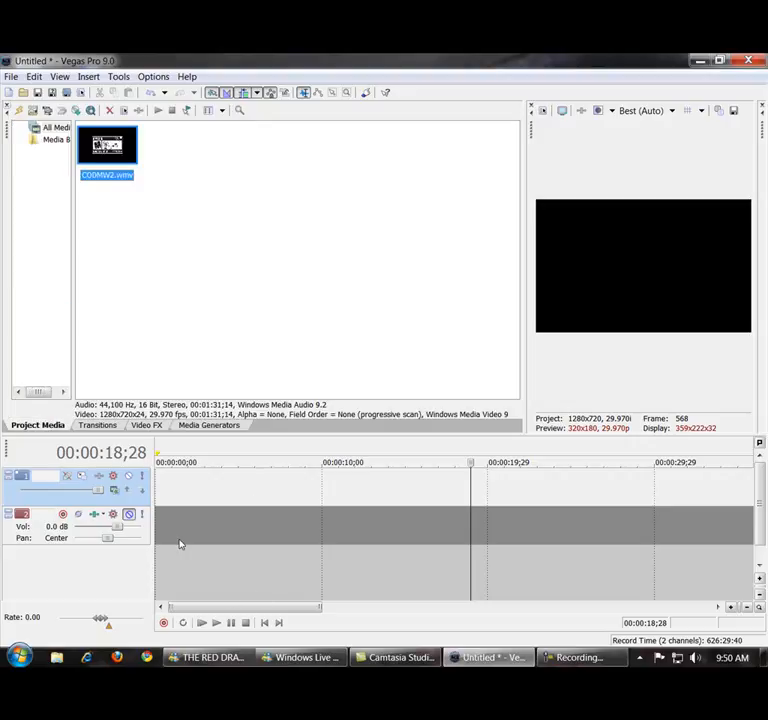
left_click(334, 530)
scroll(334, 529, "down", 4)
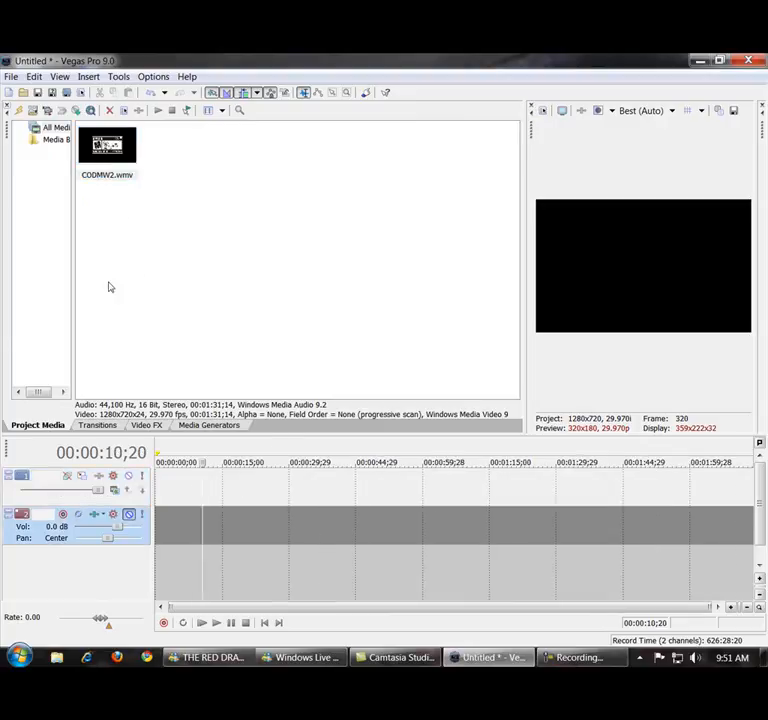
left_click_drag(107, 163, 160, 510)
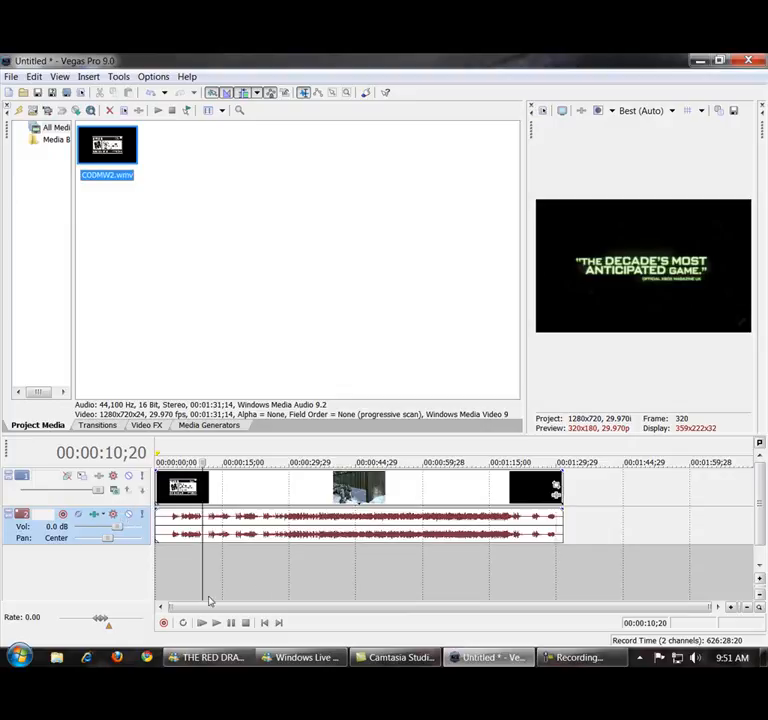
Preview the placed clip at several points along the timeline, ending near its beginning.
left_click(173, 588)
left_click(161, 577)
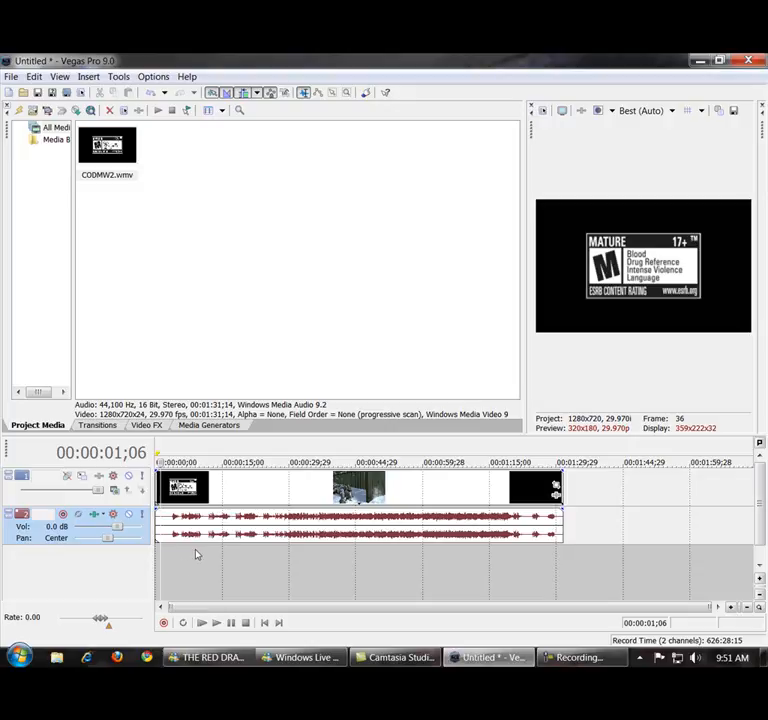
left_click(228, 557)
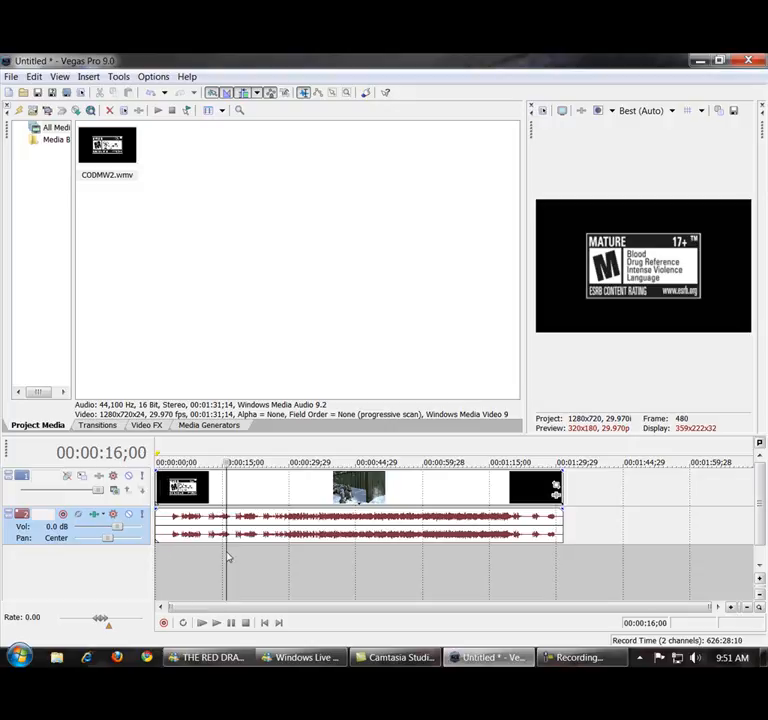
left_click(302, 561)
left_click(384, 562)
left_click(171, 562)
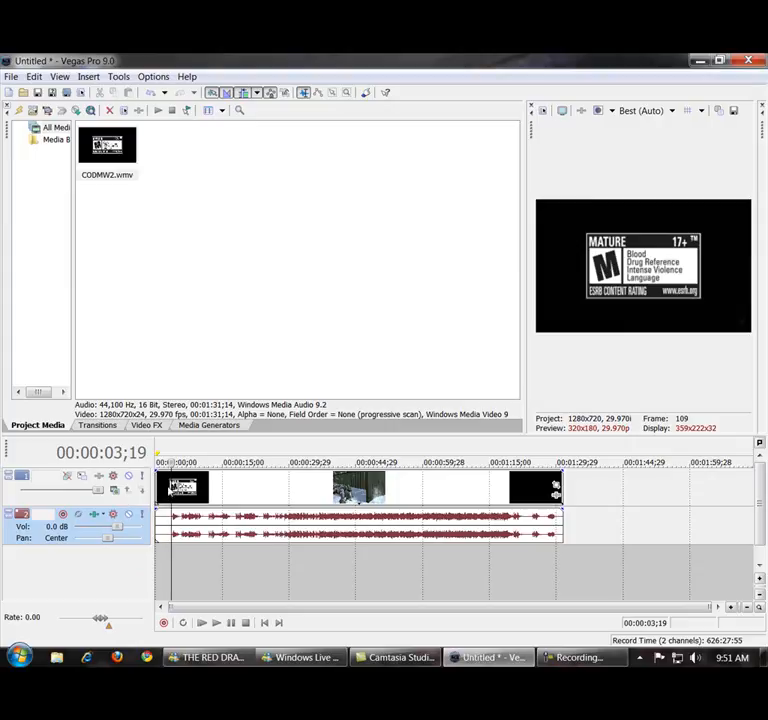
left_click(168, 486)
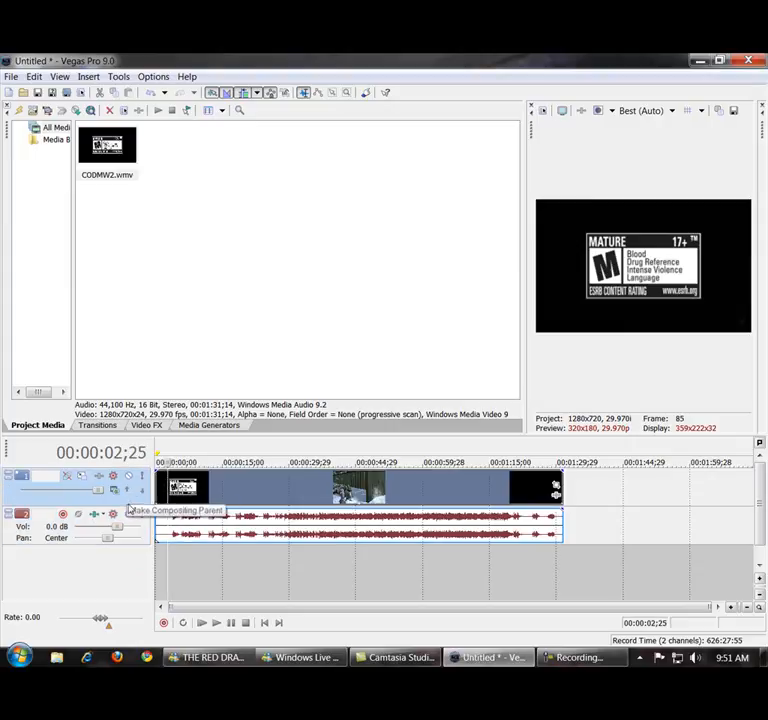
Insert an additional empty video track above the clip's video track.
left_click(138, 522)
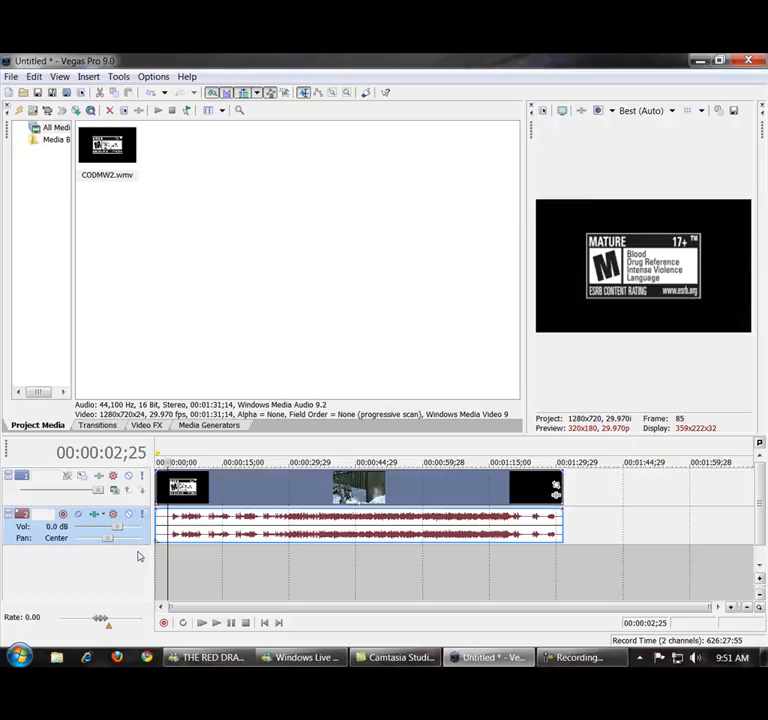
right_click(139, 563)
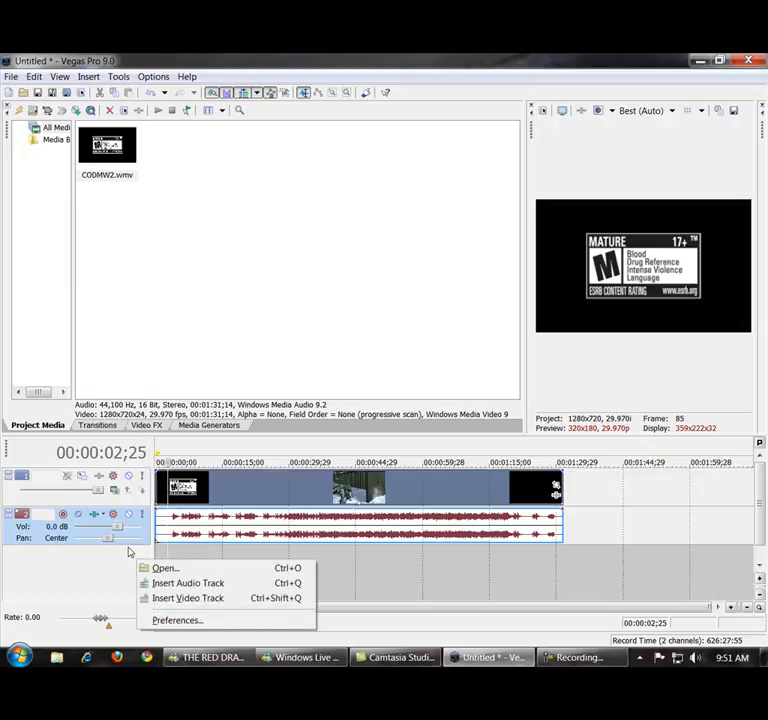
left_click(173, 598)
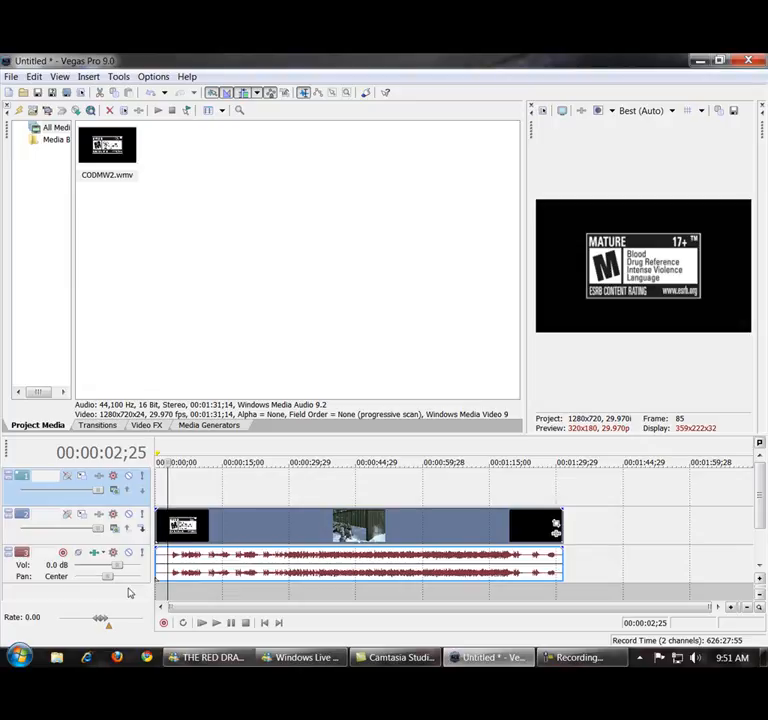
Look through the empty video track's options and delete that track from the project.
right_click(143, 499)
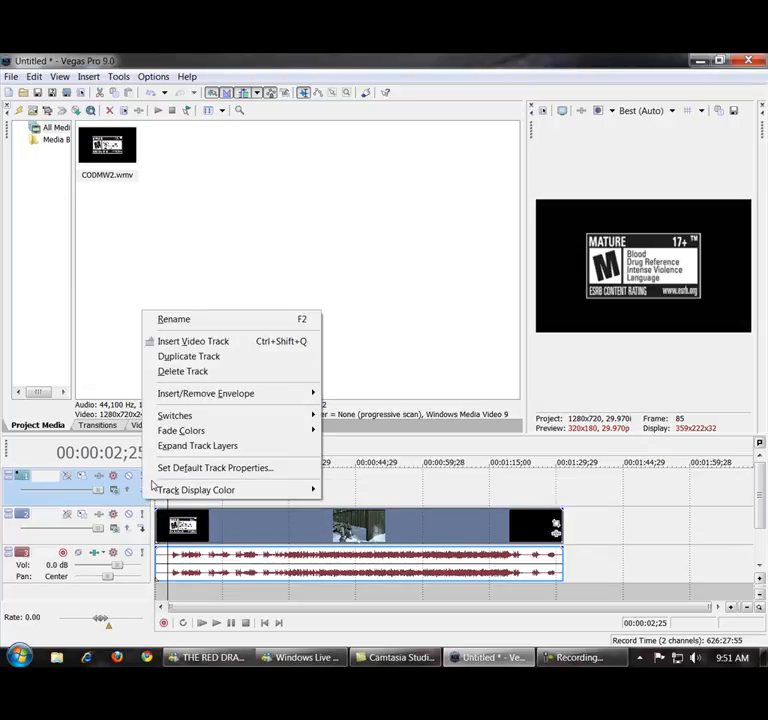
mouse_move(189, 415)
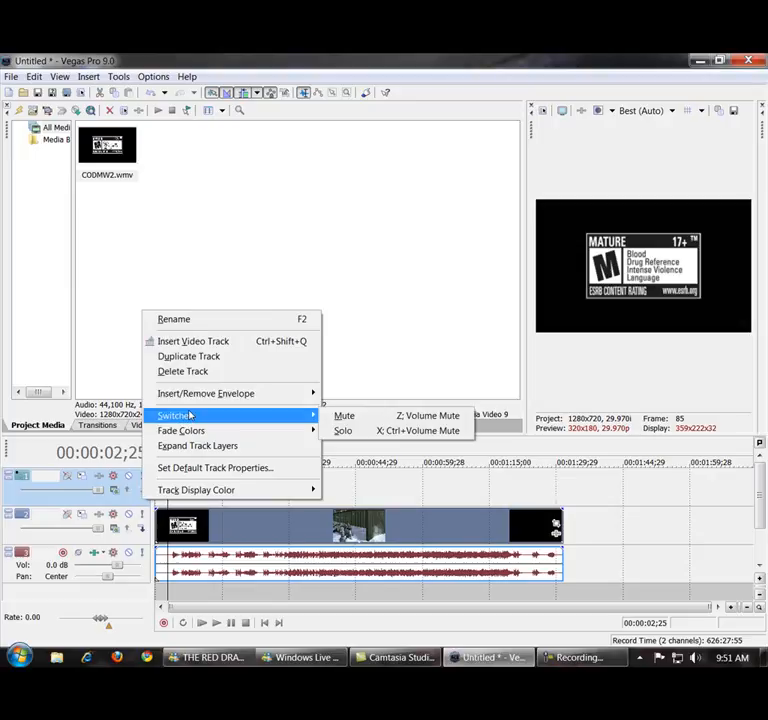
mouse_move(152, 446)
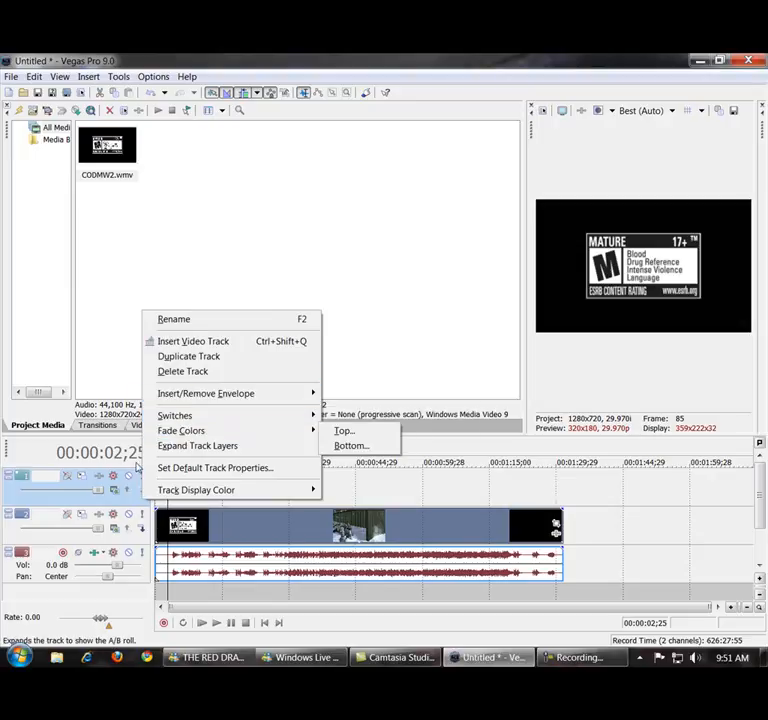
left_click(86, 504)
right_click(86, 502)
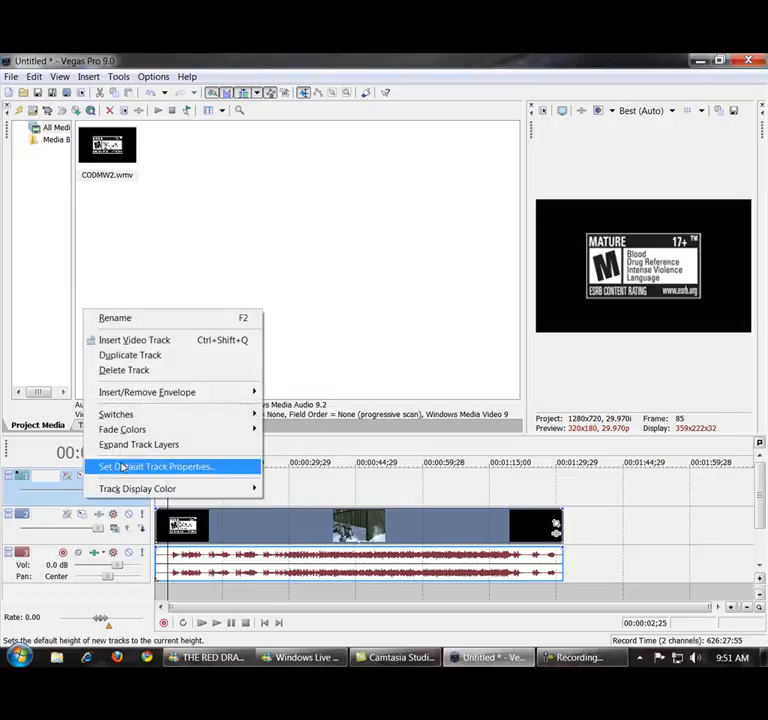
left_click(124, 370)
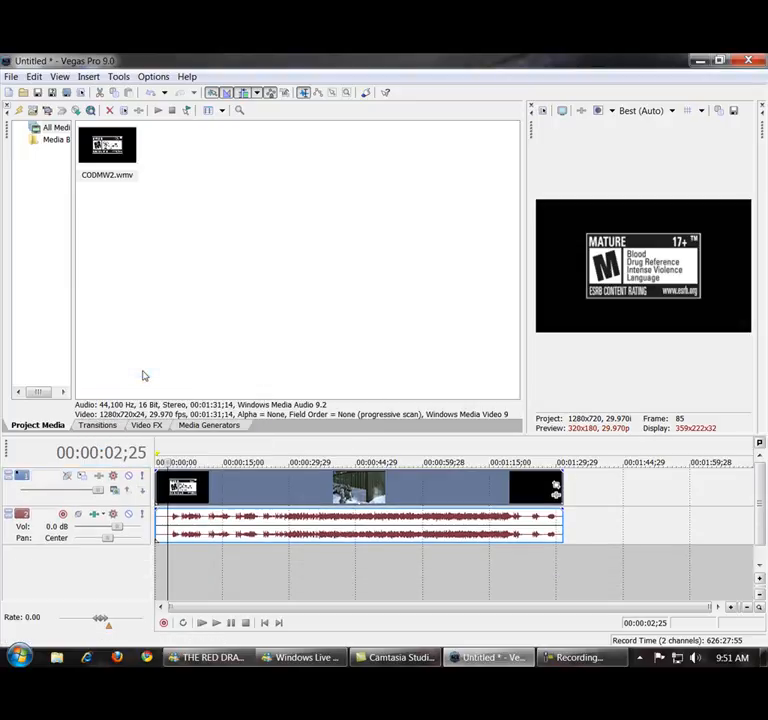
Preview the clip at 00:00:23;16 and 00:00:07;16, and bring the playhead back to 00:00:02;01.
left_click(257, 482)
left_click(262, 490)
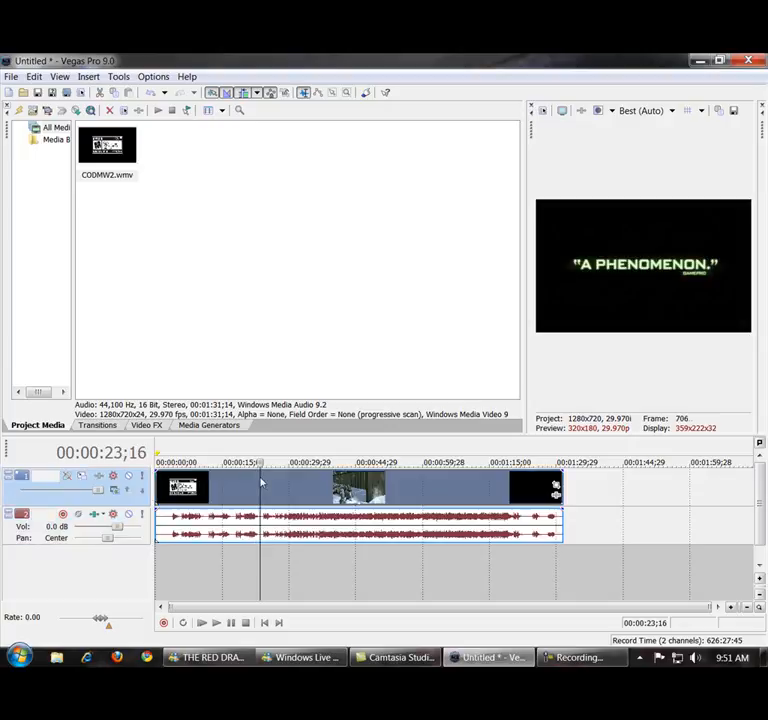
left_click(189, 562)
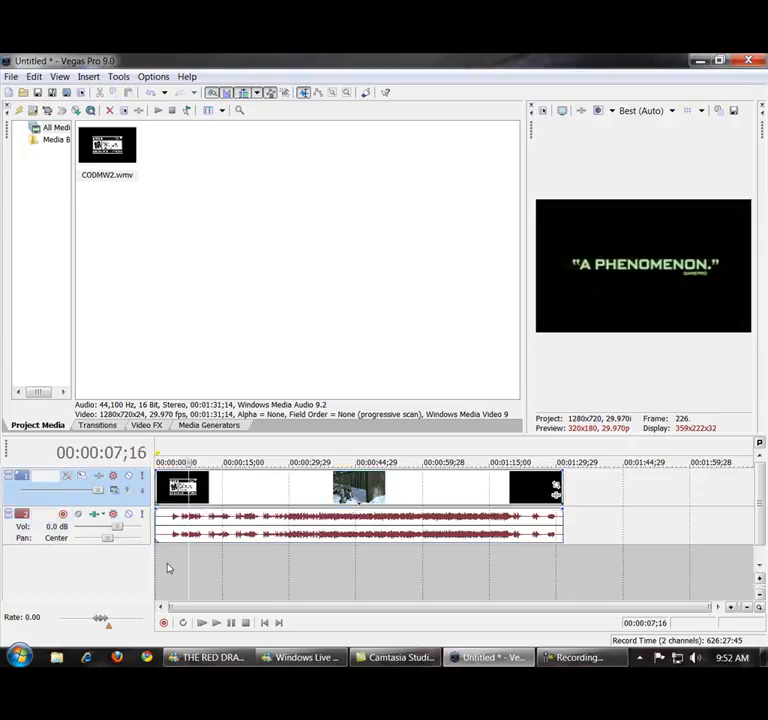
left_click(165, 568)
Insert an empty audio track below the clip's audio track and delete it again.
left_click(125, 571)
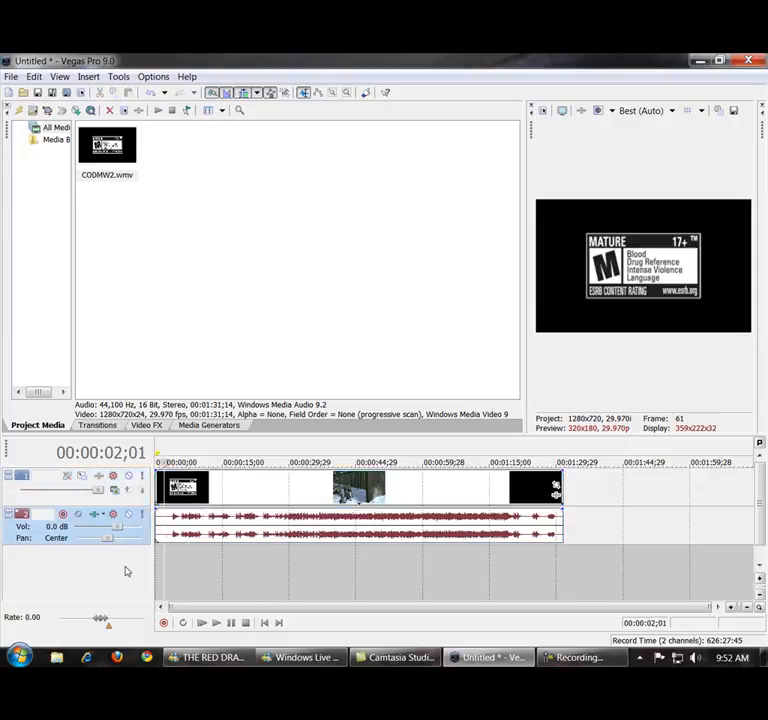
right_click(125, 571)
left_click(157, 600)
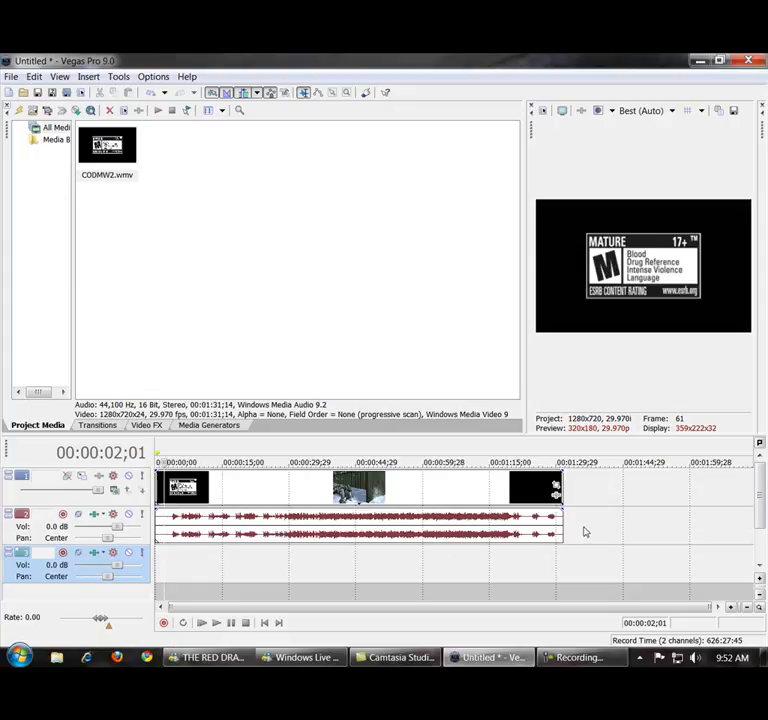
right_click(137, 572)
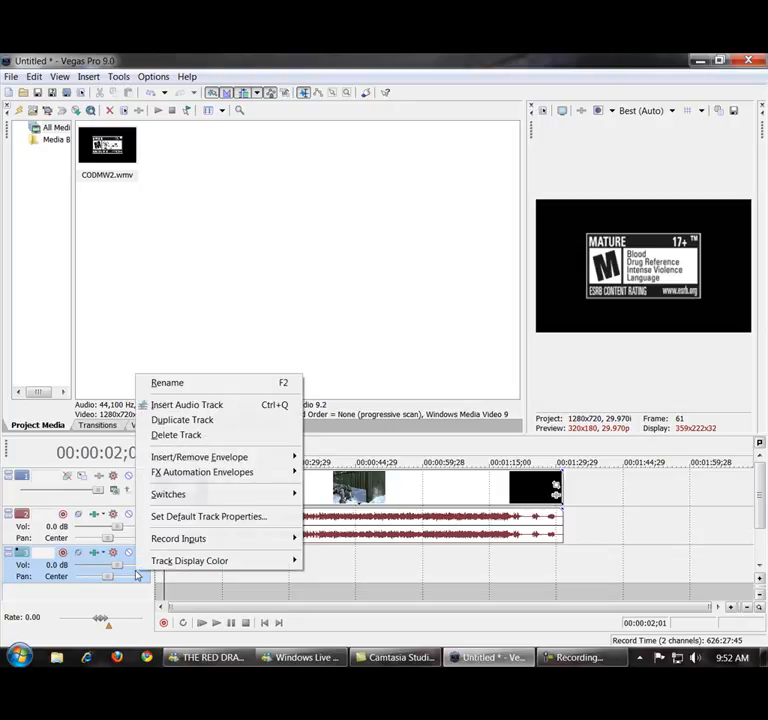
left_click(175, 436)
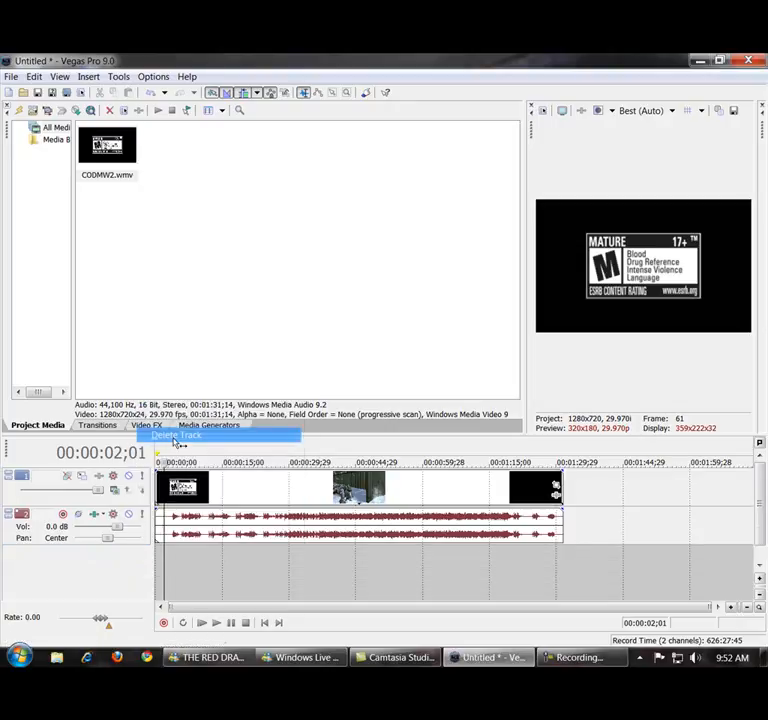
Preview the clip at 00:00:19;19 and 00:00:17;04, leaving the playhead at 00:00:16;10 on the magnified timeline.
left_click(190, 557)
left_click(243, 554)
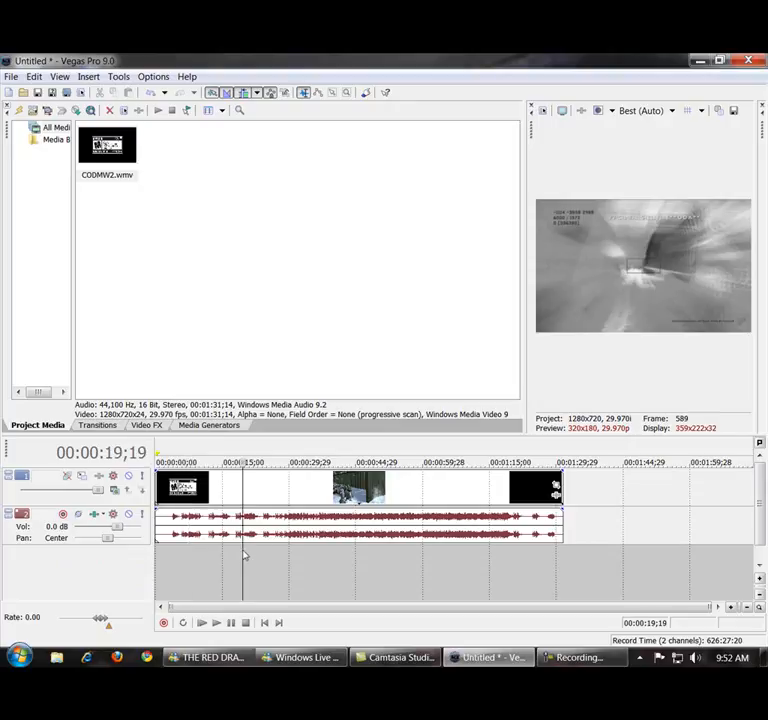
scroll(266, 535, "up", 1)
scroll(266, 535, "down", 1)
scroll(314, 533, "up", 1)
scroll(312, 530, "up", 2)
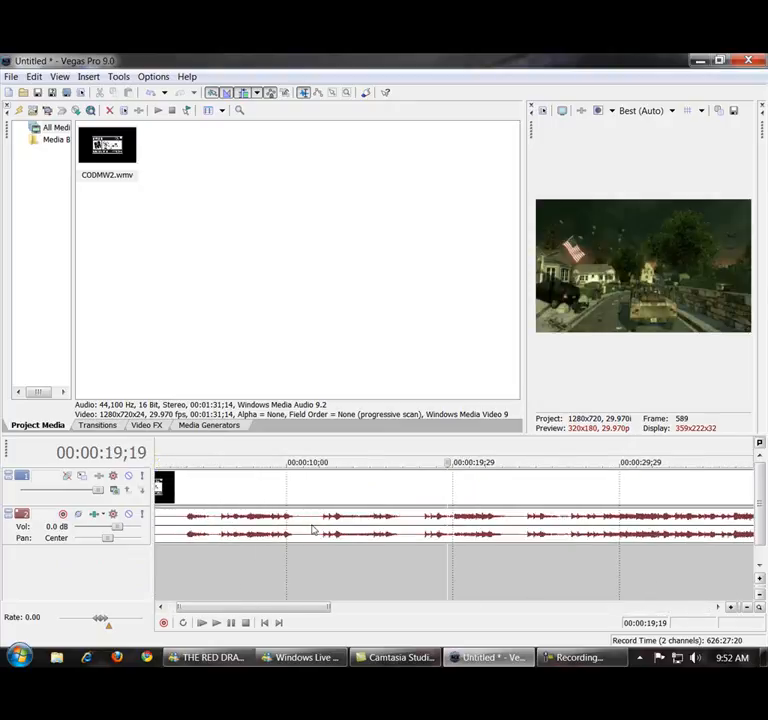
left_click(406, 552)
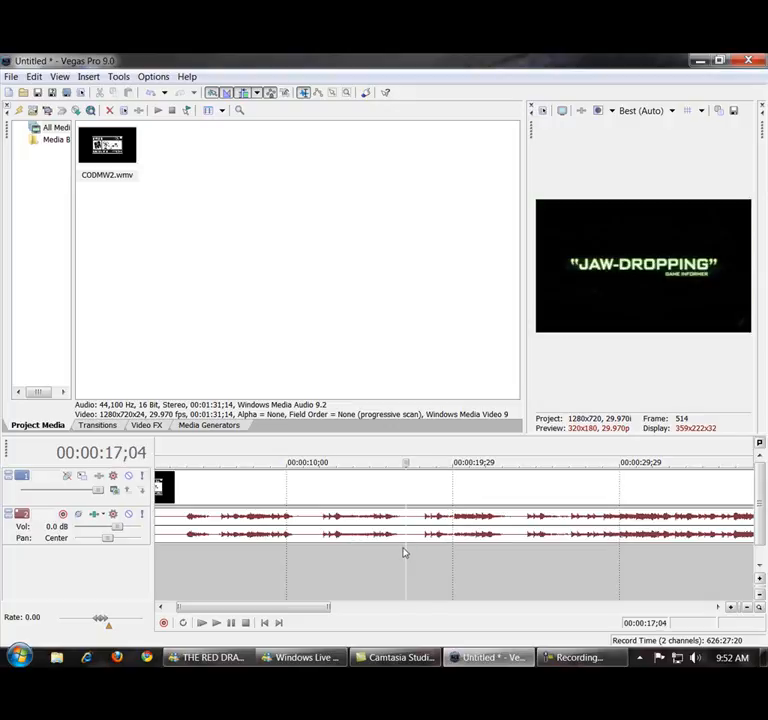
left_click(403, 549)
left_click(392, 552)
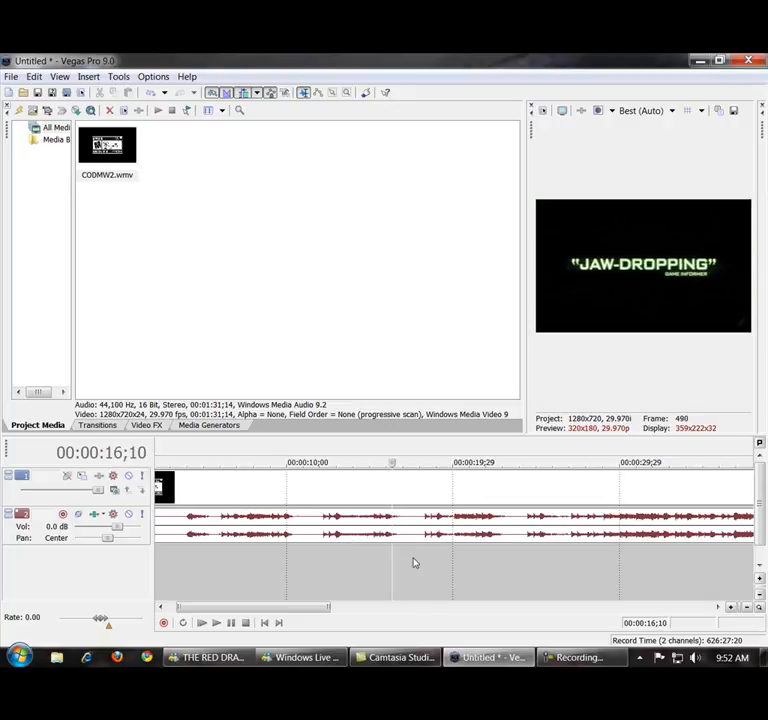
Advance the playhead in small increments from 00:00:16;10 to 00:00:17;00 to inspect the "JAW-DROPPING" title.
key("Right")
key("Right")
key("Right")
key("Right")
key("Right")
key("Right")
key("Right")
key("Right")
key("Right")
key("Right")
key("Right")
key("Right")
key("Right")
key("Right")
key("Right")
key("Right")
key("Right")
key("Right")
key("Right")
key("Right")
Advance the playhead with the whole clip in view, past the end of the title to 00:00:19;12.
scroll(410, 557, "down", 2)
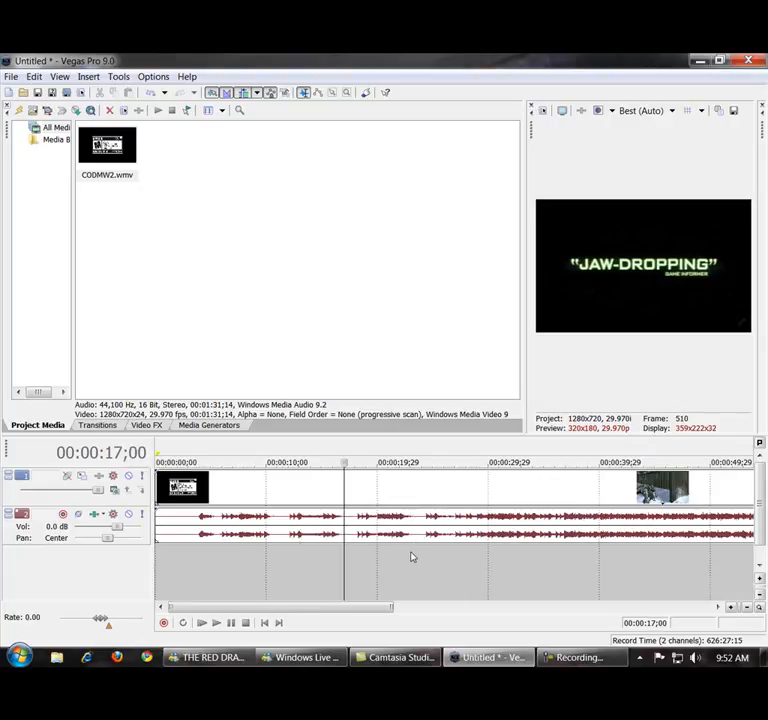
scroll(410, 557, "down", 3)
scroll(410, 557, "down", 2)
key("Right")
key("Right")
key("Right")
key("Right")
key("Right")
key("Right")
key("Right")
key("Right")
key("Right")
key("Right")
key("Right")
key("Right")
key("Right")
key("Right")
key("Right")
key("Right")
key("Right")
key("Right")
key("Right")
key("Right")
key("Right")
key("Right")
key("Right")
key("Right")
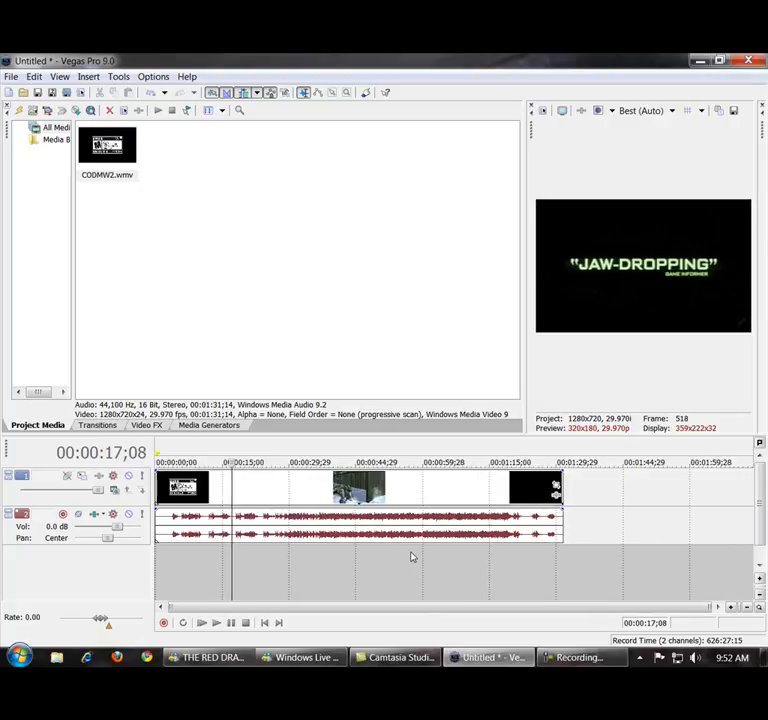
key("Right")
key("Right")
key("Right")
key("Right")
key("Right")
key("Right")
key("Right")
key("Right")
key("Right")
key("Right")
key("Right")
key("Right")
key("Right")
key("Right")
key("Right")
key("Right")
key("Right")
key("Right")
key("Right")
key("Right")
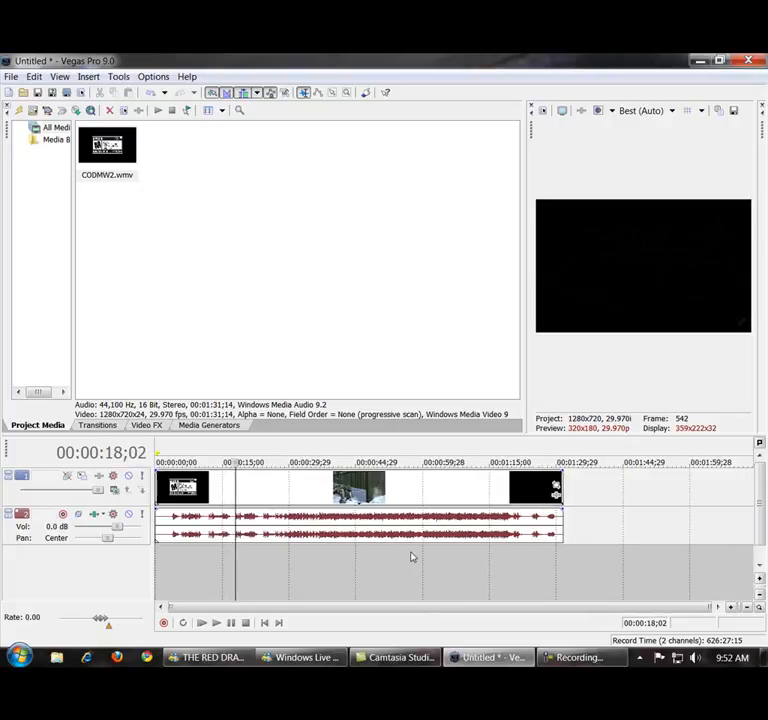
key("Right")
key("Right")
key("Right")
key("Right")
key("Right")
key("Right")
key("Right")
key("Right")
key("Right")
key("Right")
key("Right")
key("Right")
key("Right")
key("Right")
key("Right")
key("Right")
key("Right")
key("Right")
key("Right")
key("Right")
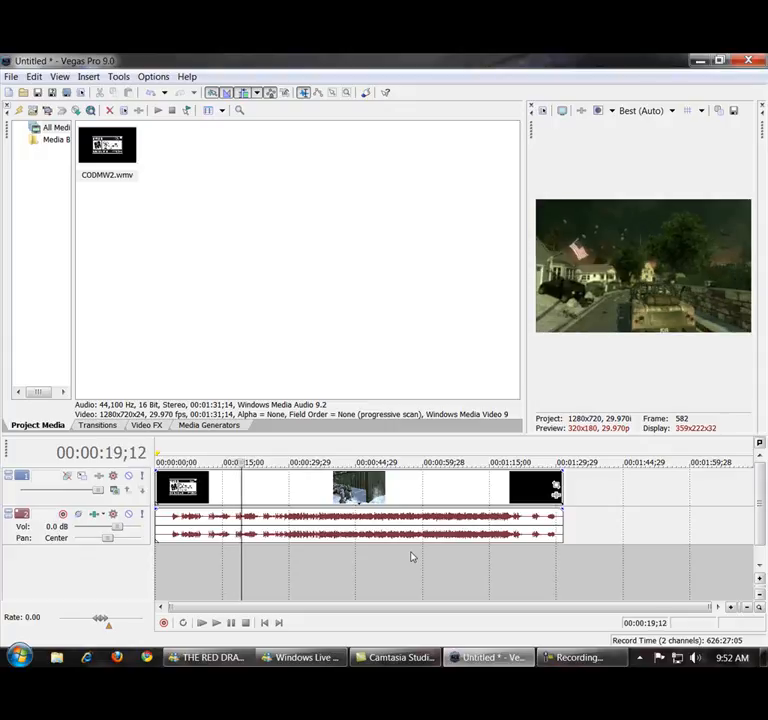
Inspect the cut around 00:00:18;09 frame by frame in both directions, ending at 00:00:17;28.
scroll(410, 556, "up", 5)
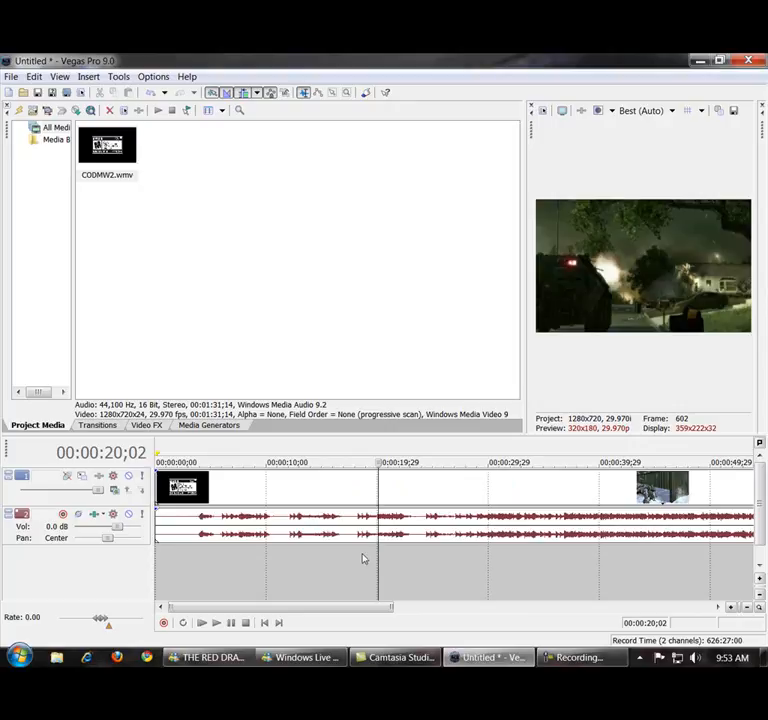
left_click(359, 556)
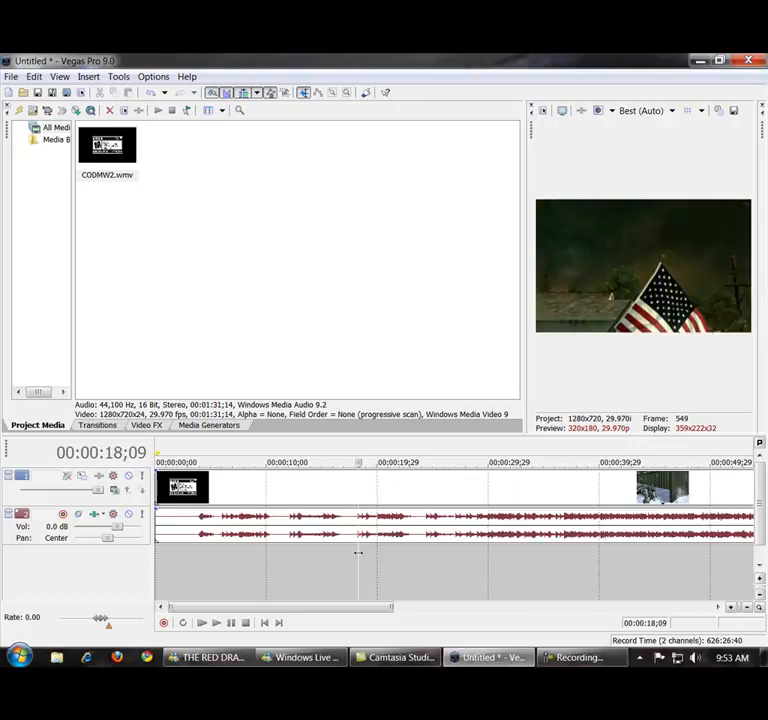
key("alt+Left")
key("alt+Left")
key("alt+Left")
key("alt+Left")
key("alt+Left")
key("alt+Left")
key("alt+Left")
key("alt+Left")
key("alt+Right")
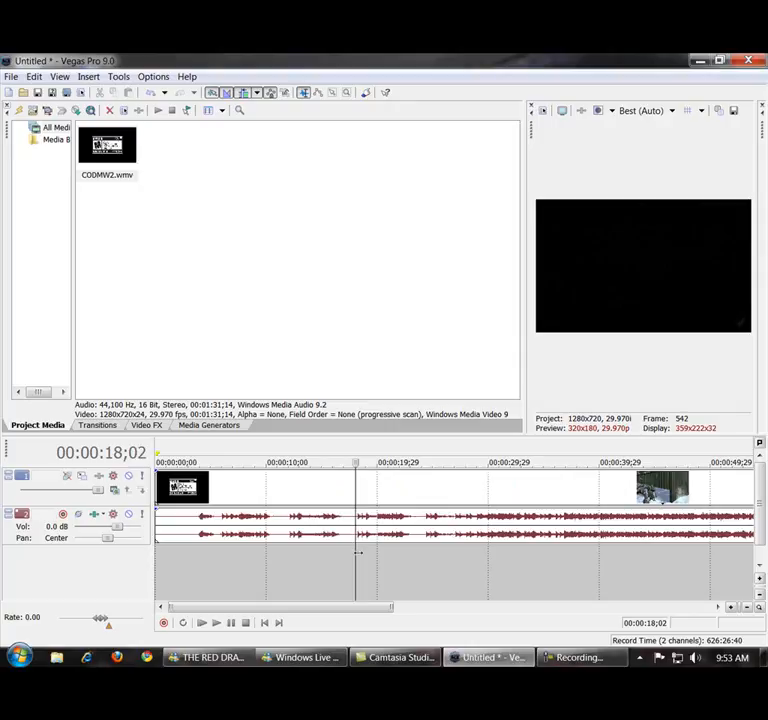
key("alt+Right")
key("alt+Right")
key("alt+Right")
key("alt+Left")
key("alt+Left")
key("alt+Left")
key("alt+Left")
key("alt+Left")
key("alt+Left")
key("alt+Left")
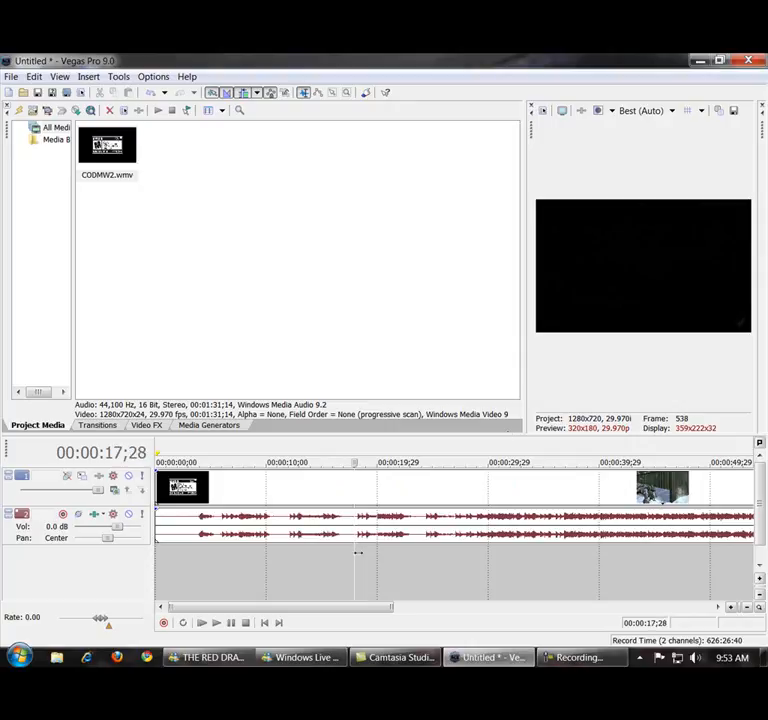
Split the clip's video and audio at 00:00:30;04 and 00:00:45;06.
scroll(442, 523, "down", 6)
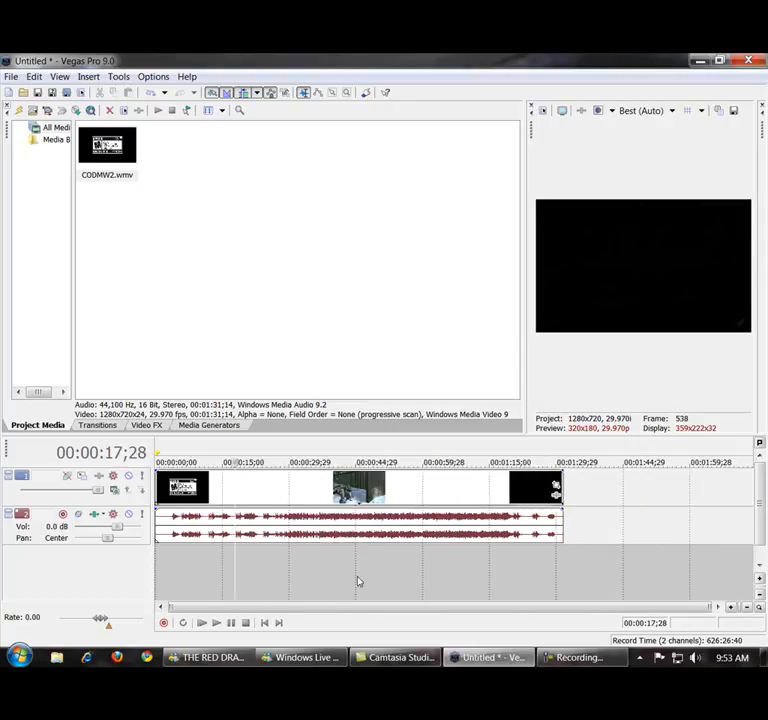
left_click(206, 578)
left_click(291, 580)
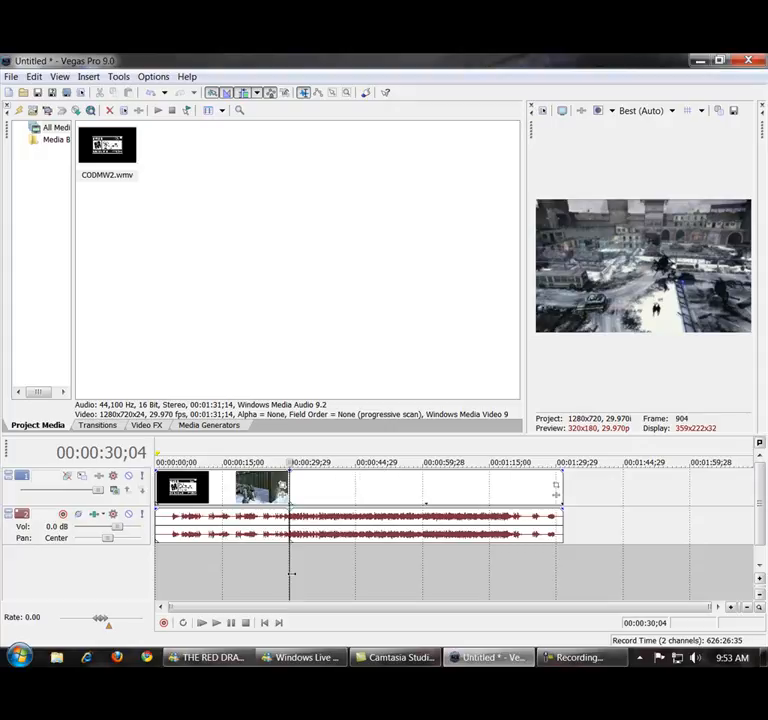
left_click(358, 574)
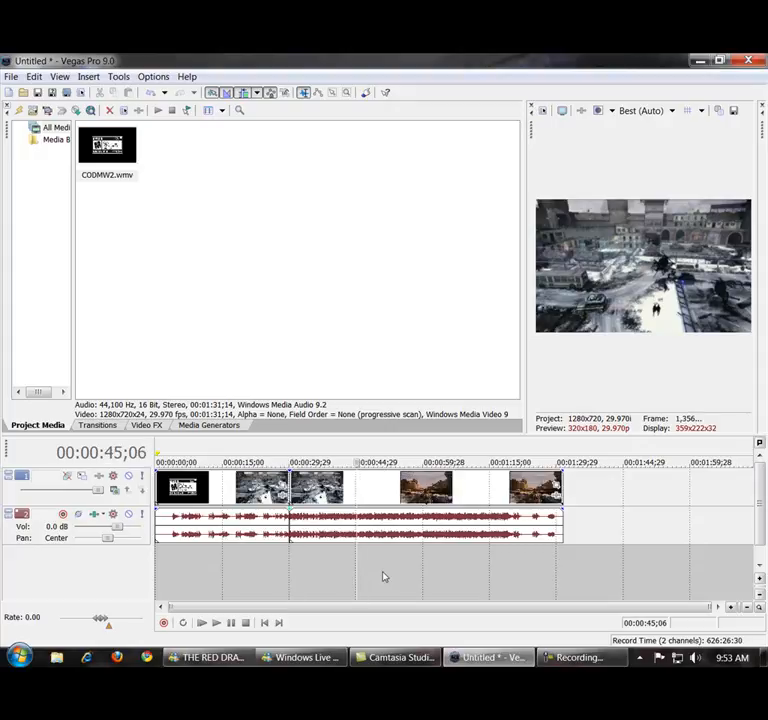
Split the last segment of the clip at 00:01:16;10.
left_click(407, 574)
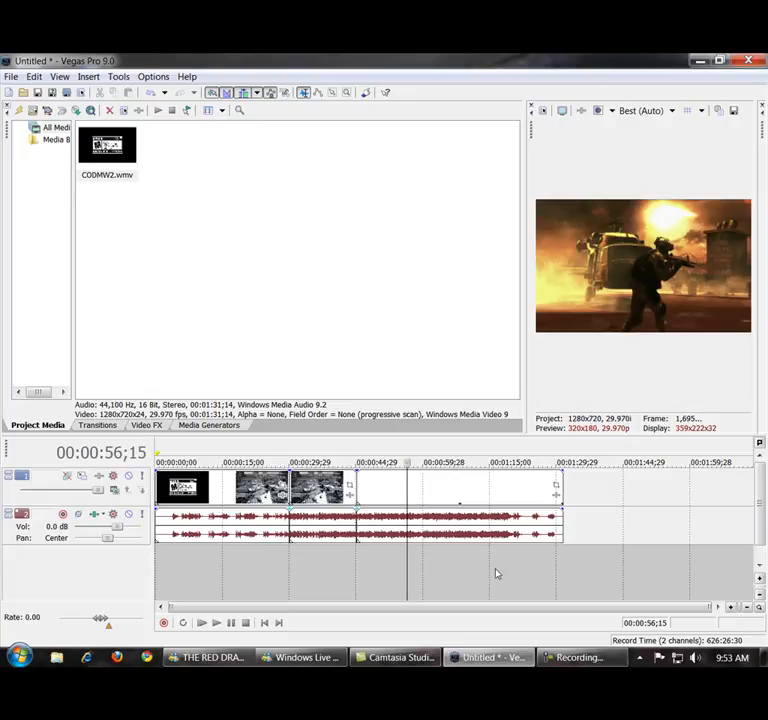
left_click(497, 573)
key("s")
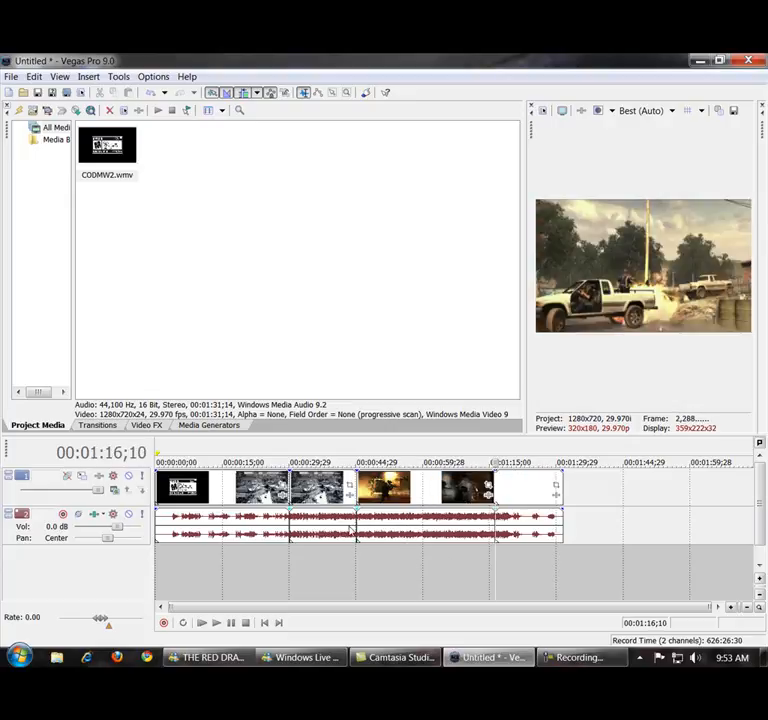
Undo the split made at 00:01:16;10 in the last segment.
left_click(33, 77)
left_click(32, 91)
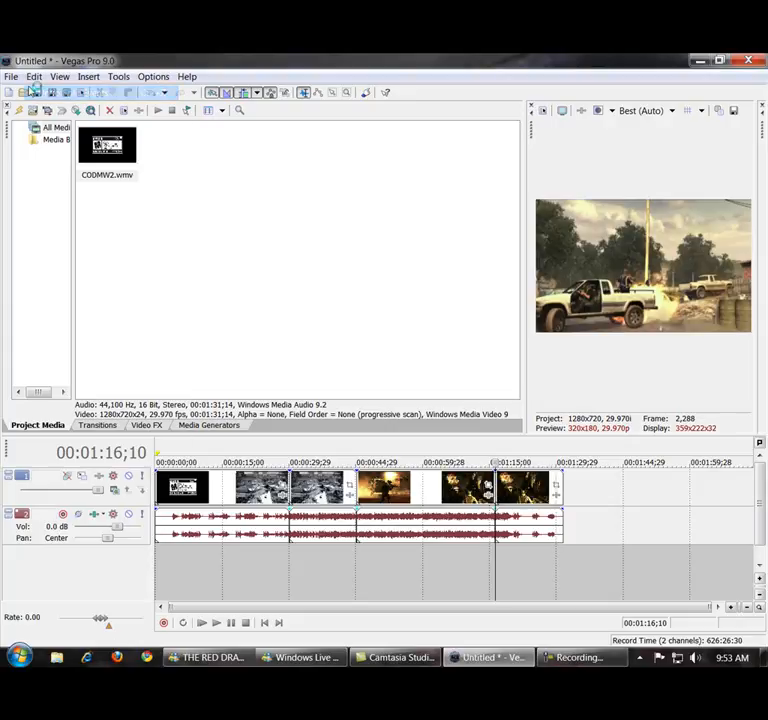
left_click(33, 77)
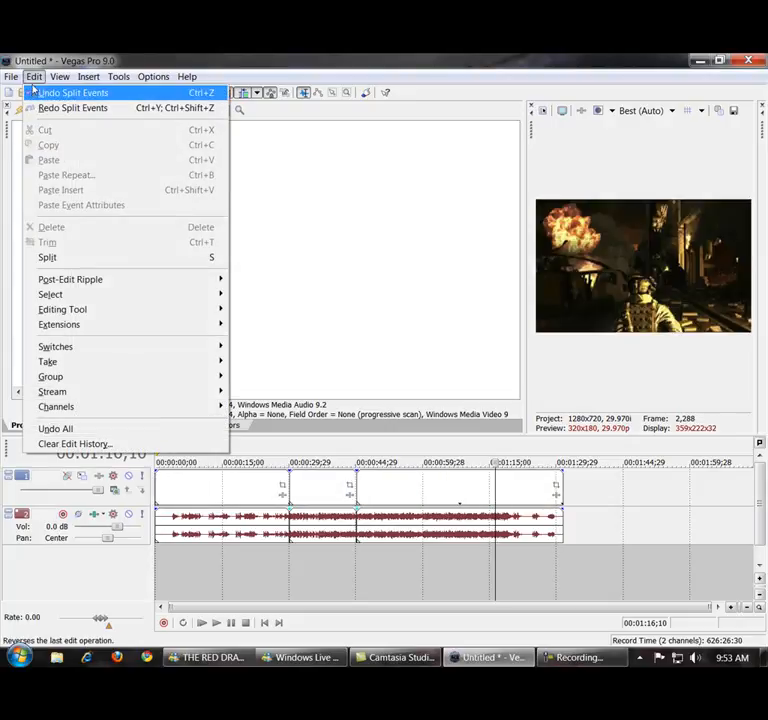
left_click(33, 77)
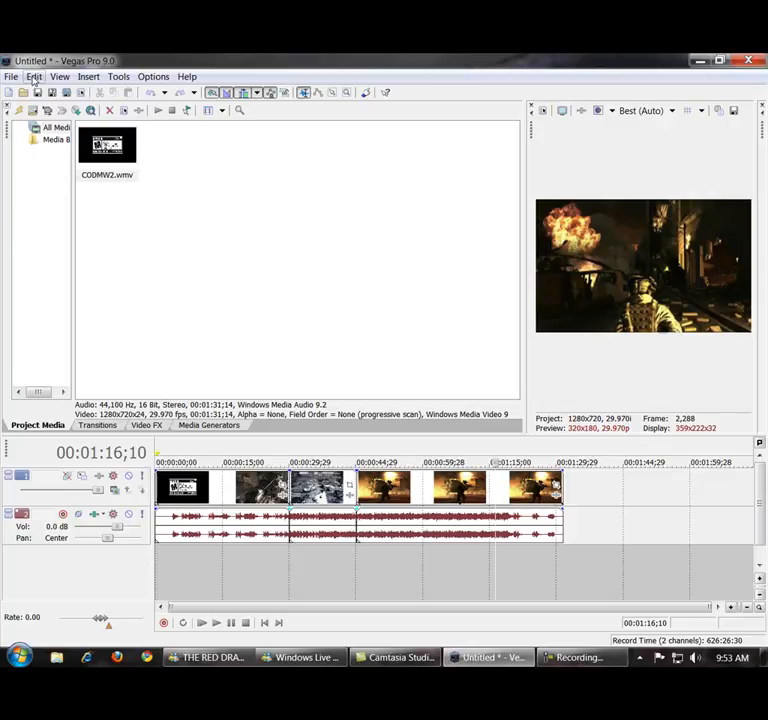
Place the playhead at 00:00:16;28 within the clip's first segment.
left_click(231, 568)
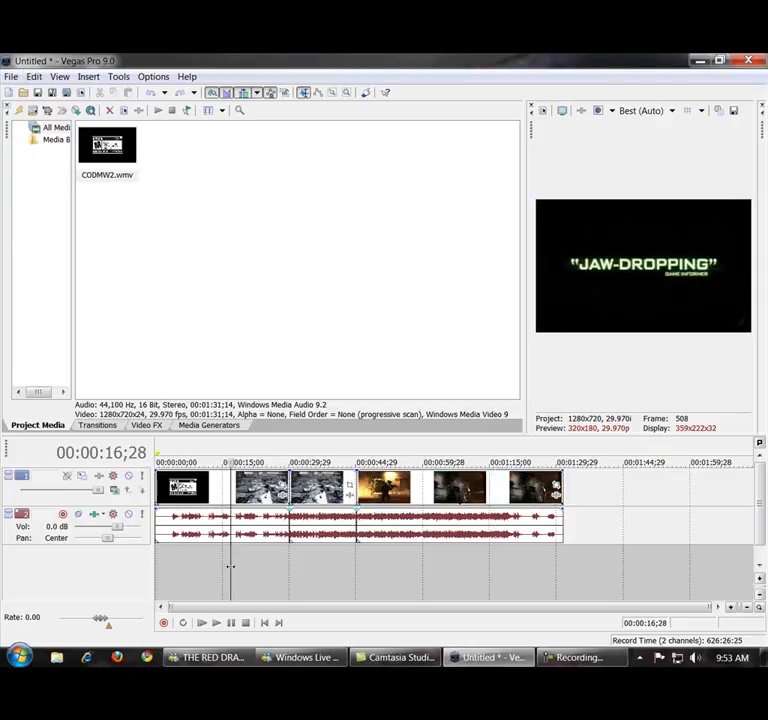